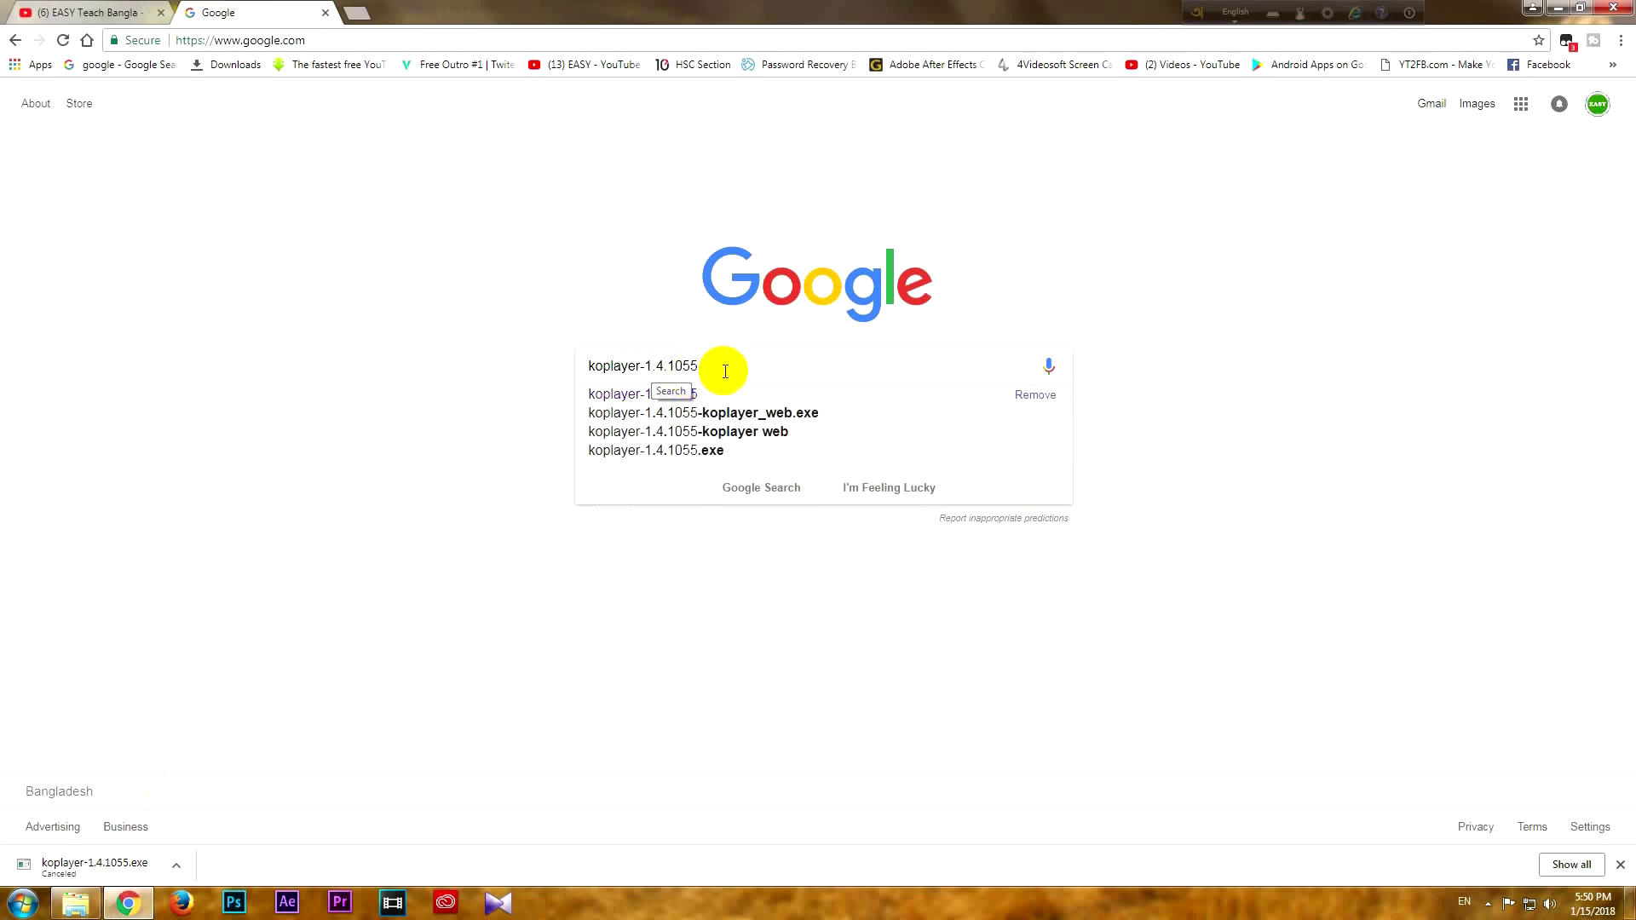
Run the Google search for koplayer-1.4.1055 to list its download pages
key(Return)
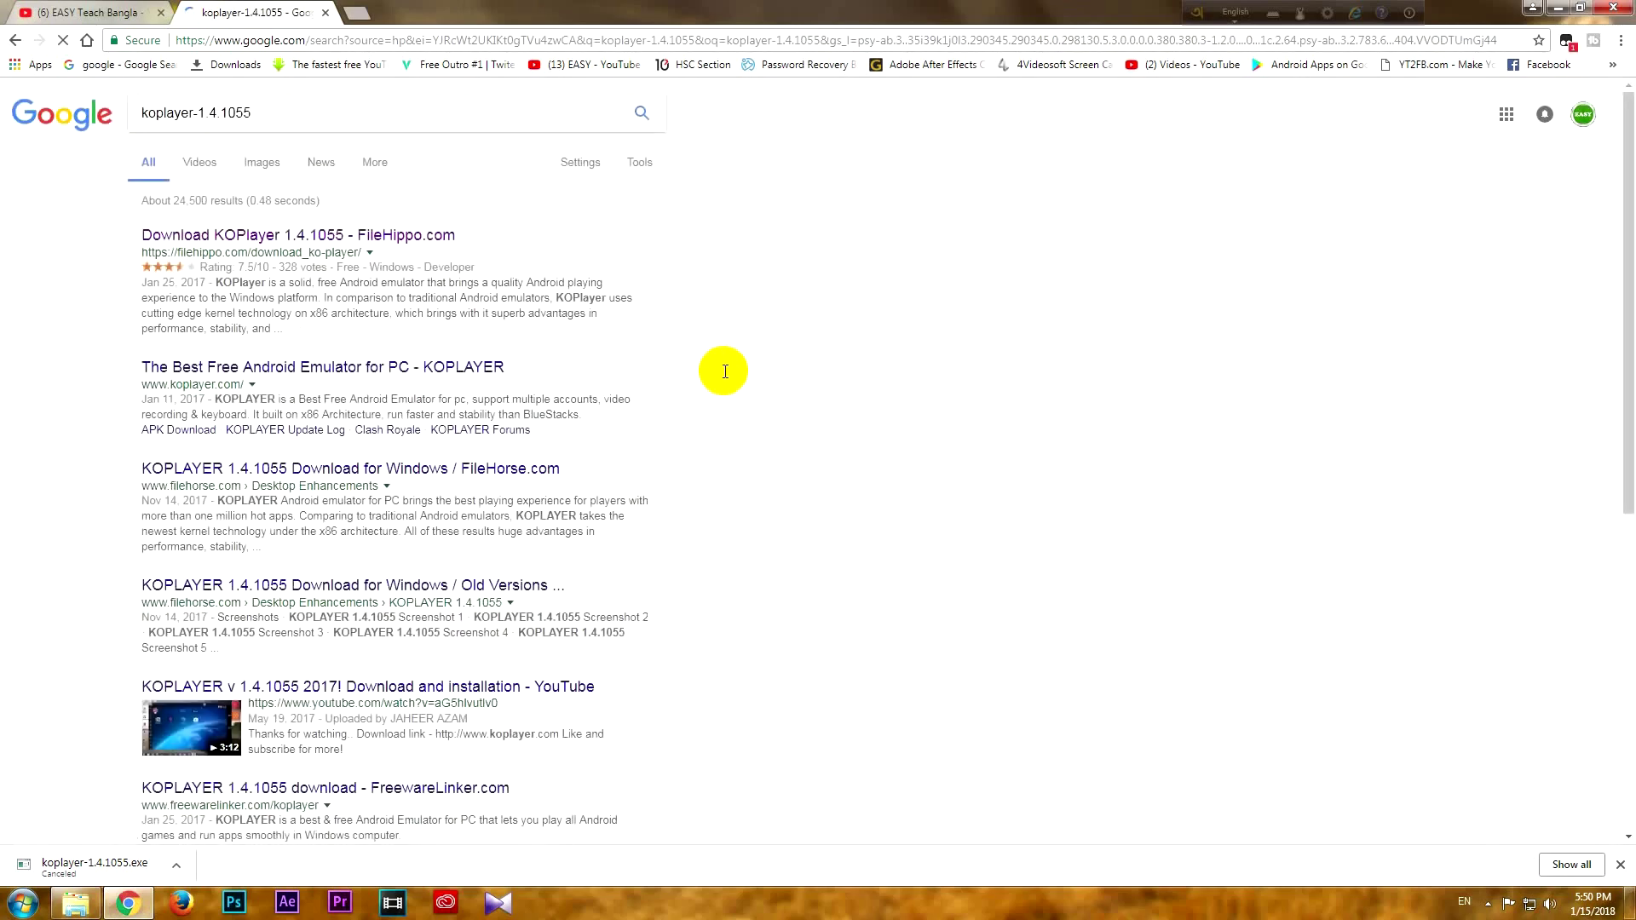
Play and pause the Best Photo Edit App video on YouTube, then return to the koplayer results
click(115, 8)
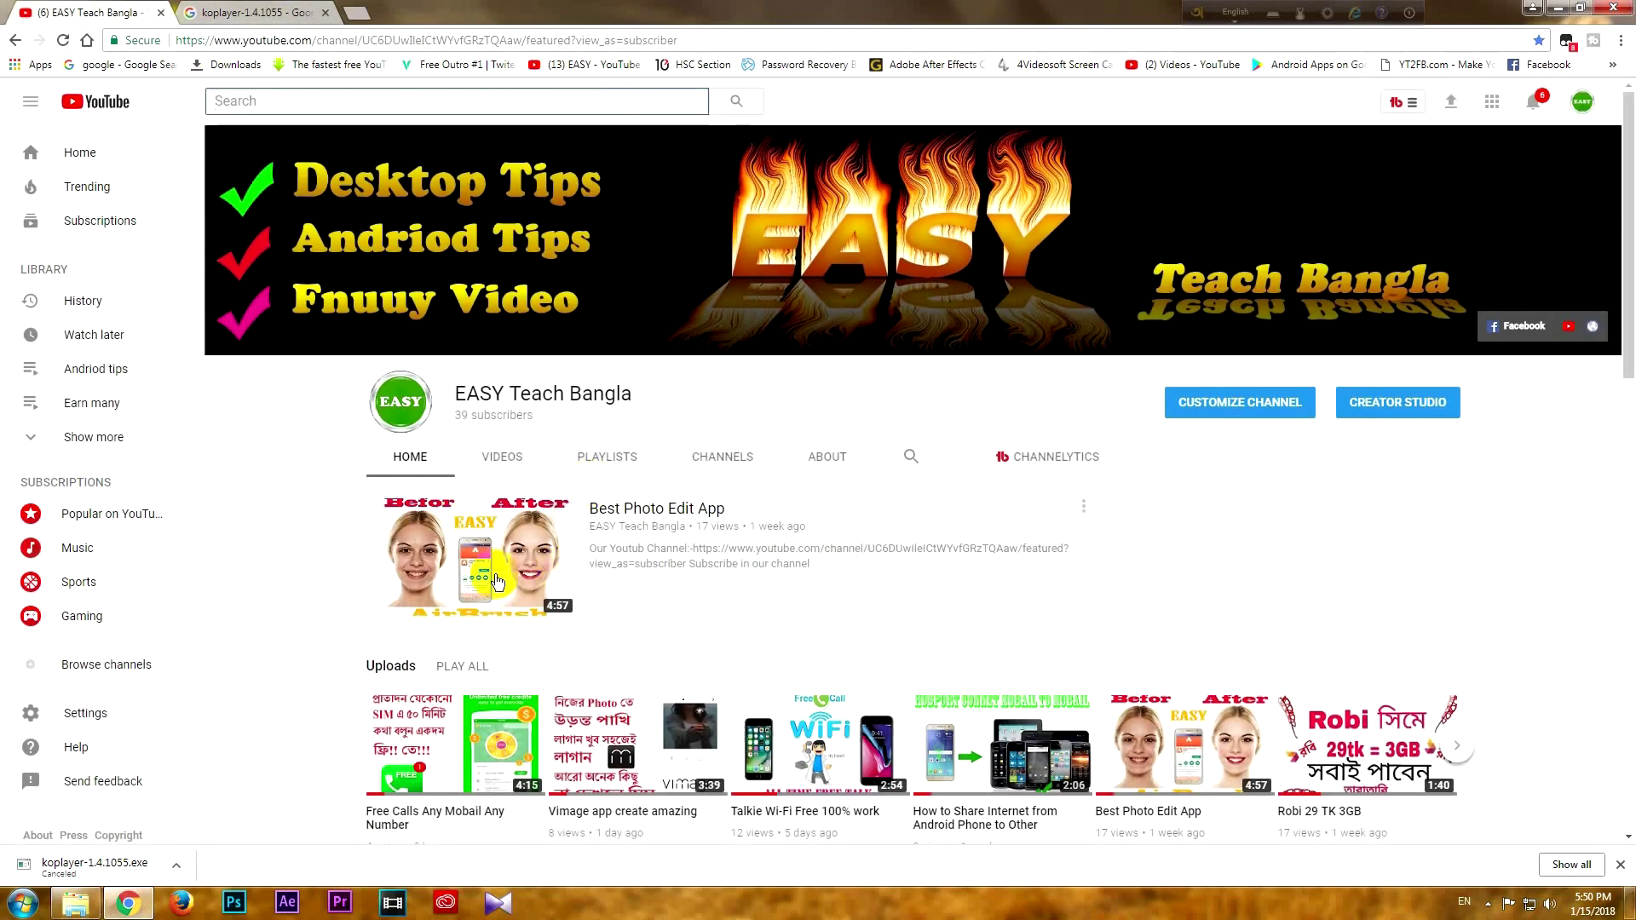
click(475, 574)
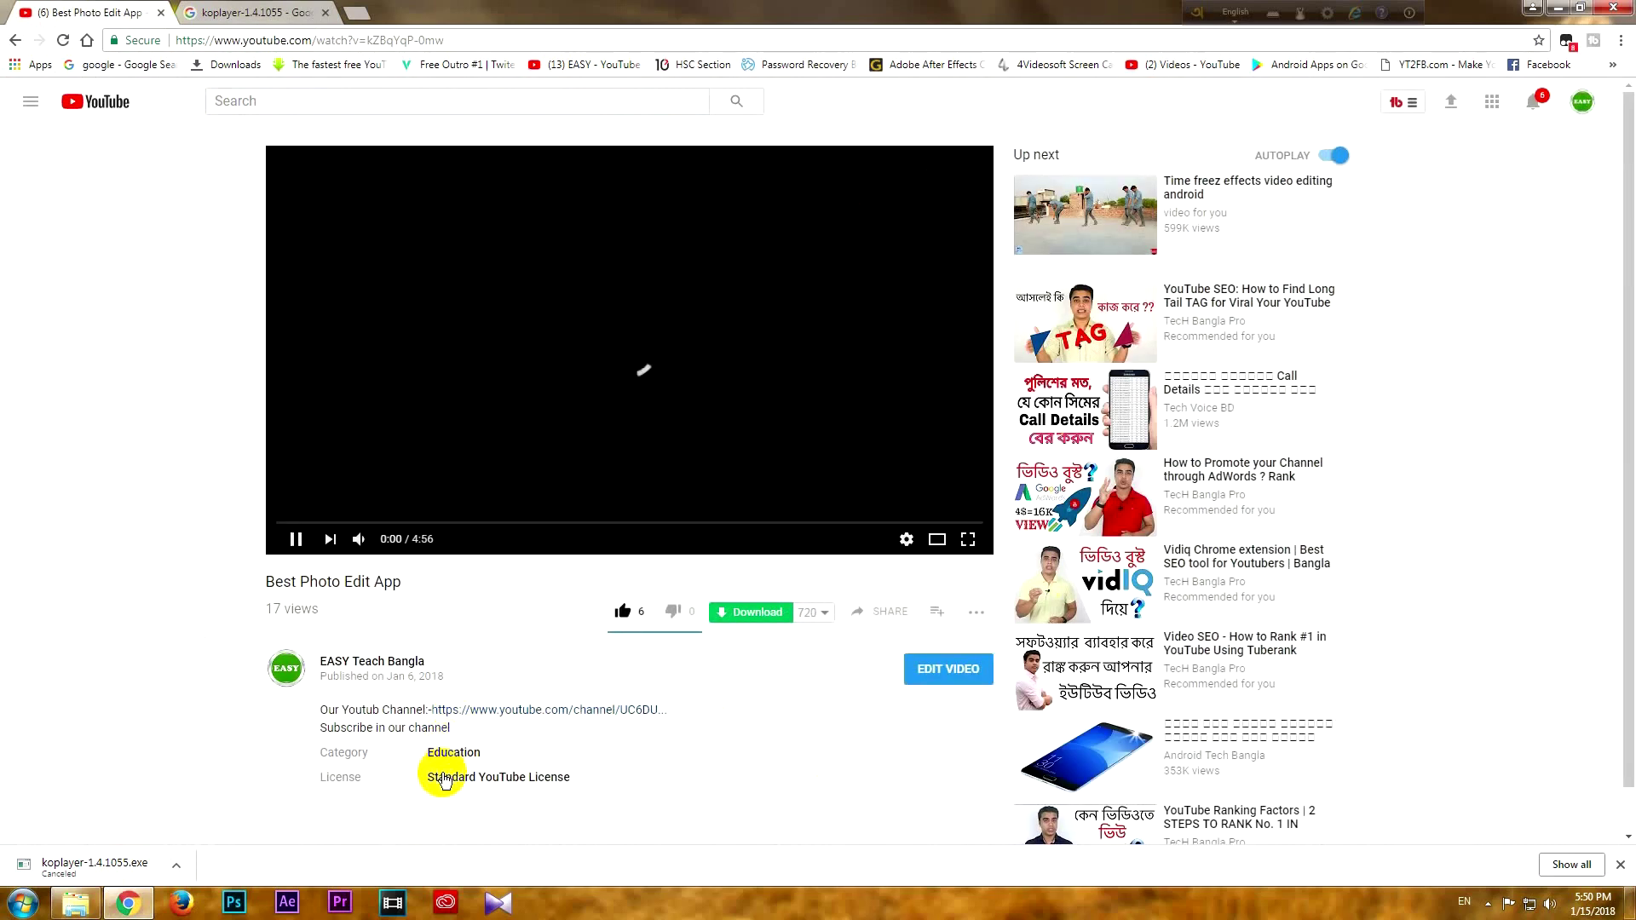
scroll(435, 729, down, 3)
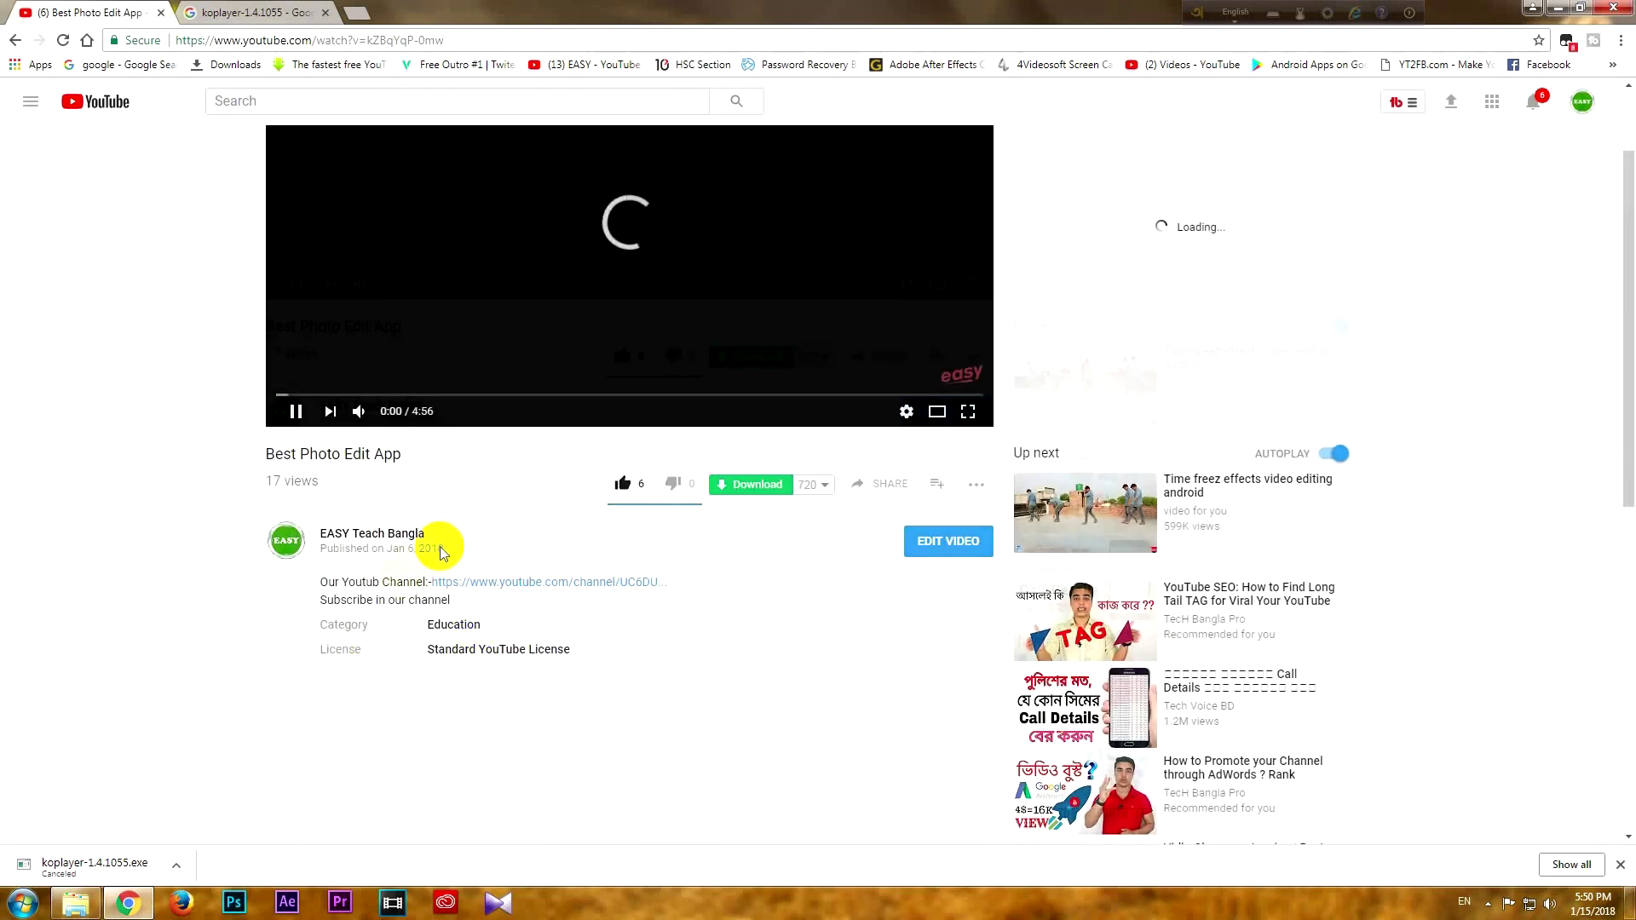
scroll(566, 456, up, 2)
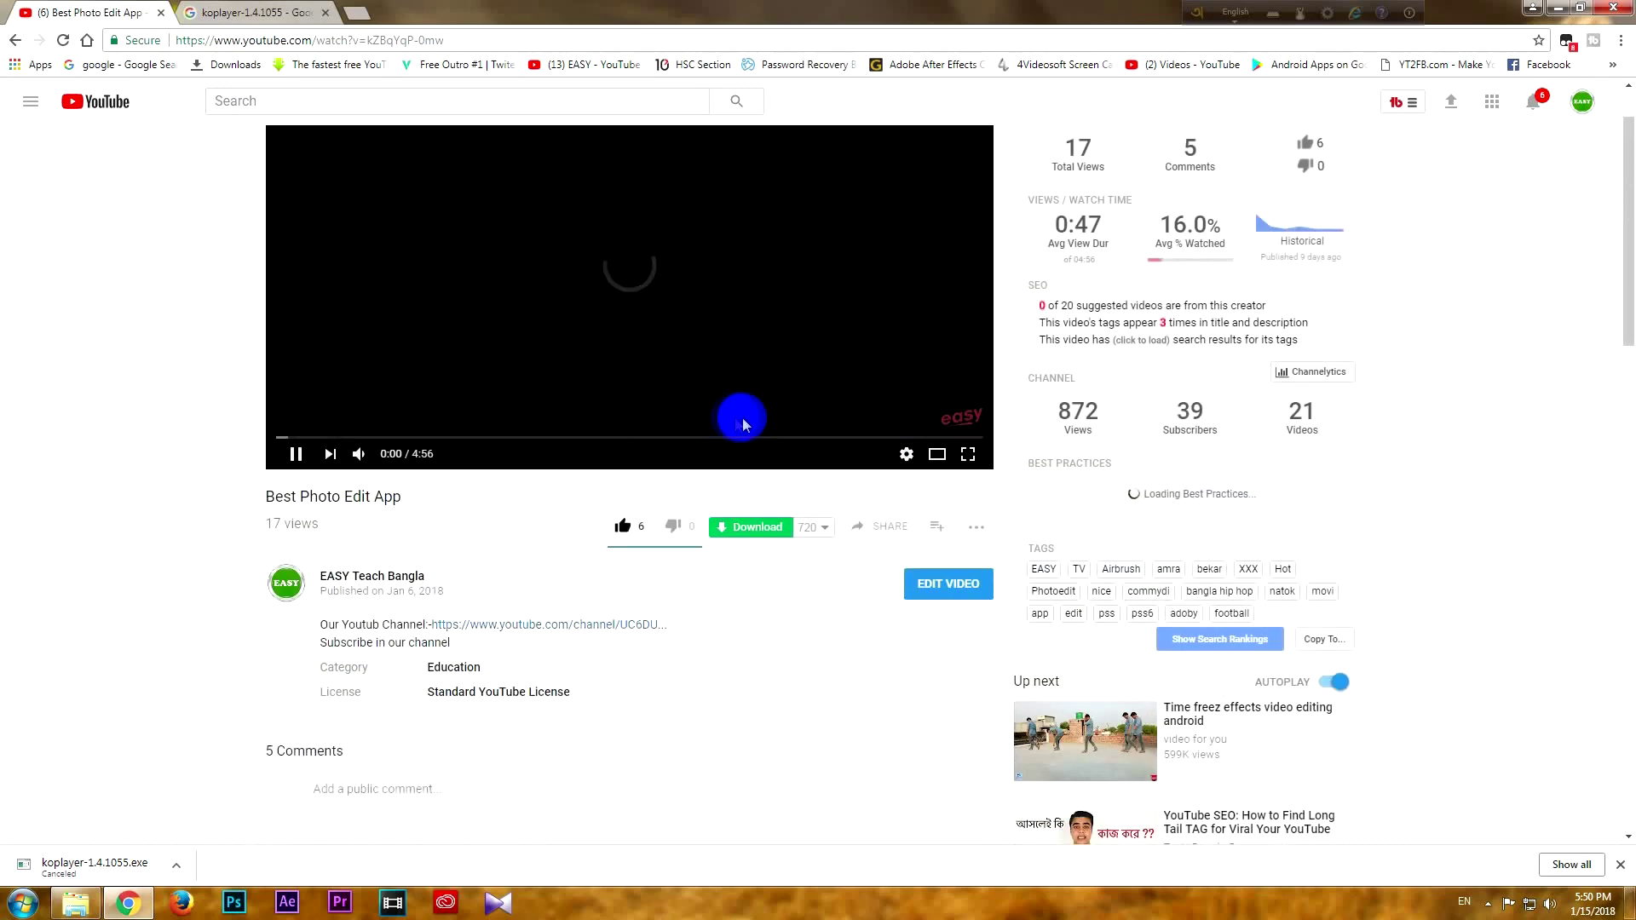
click(295, 455)
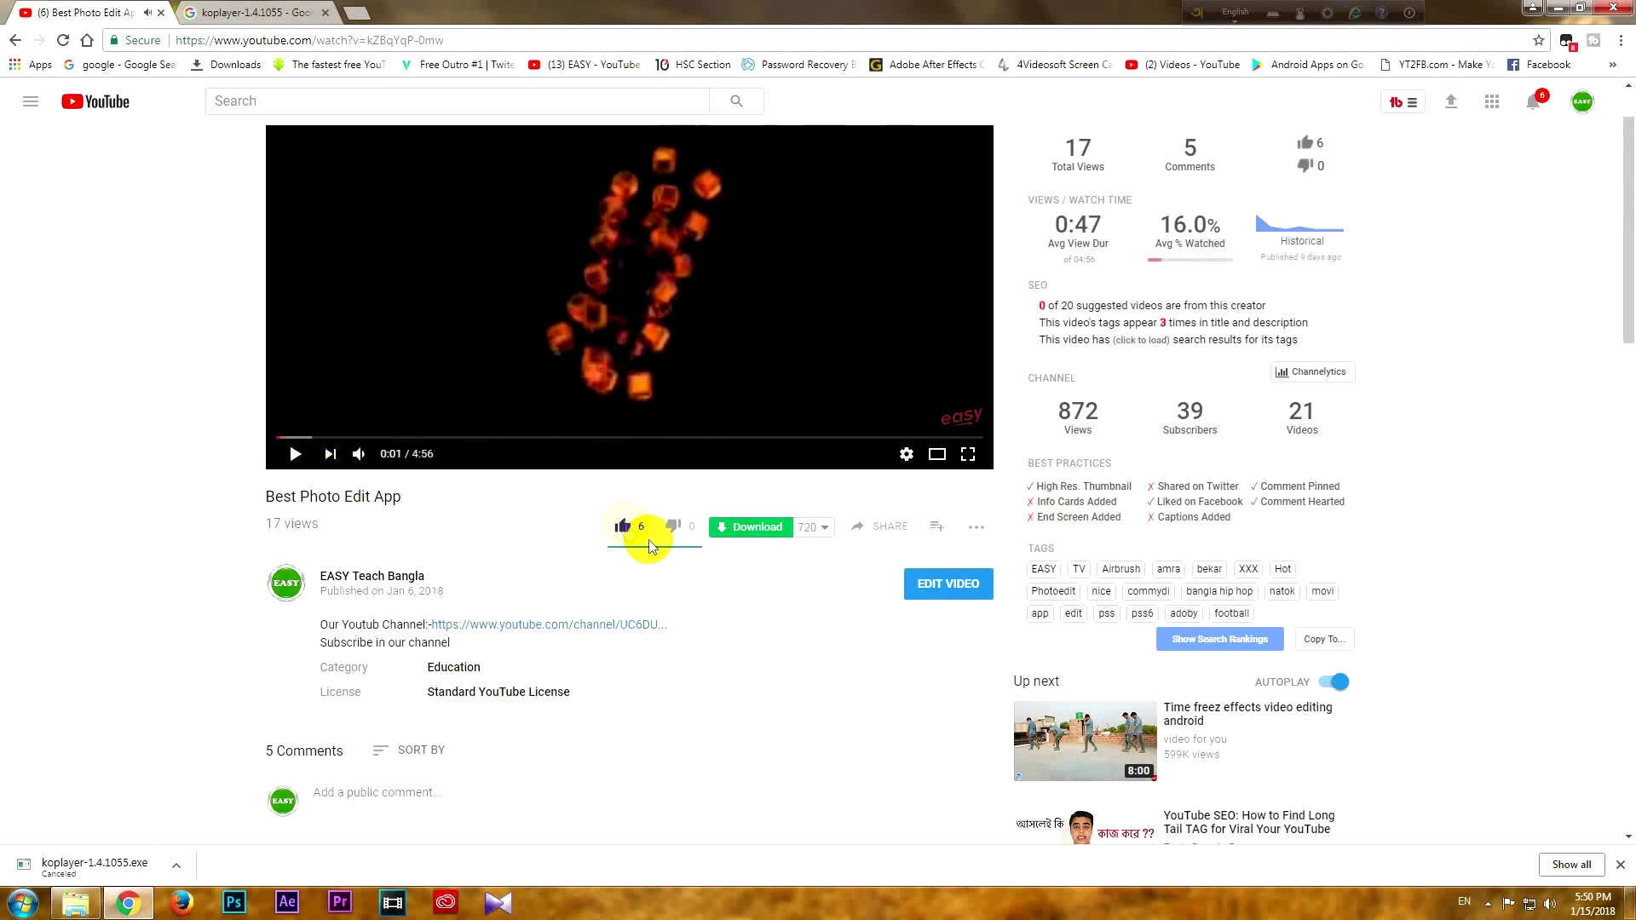
click(227, 11)
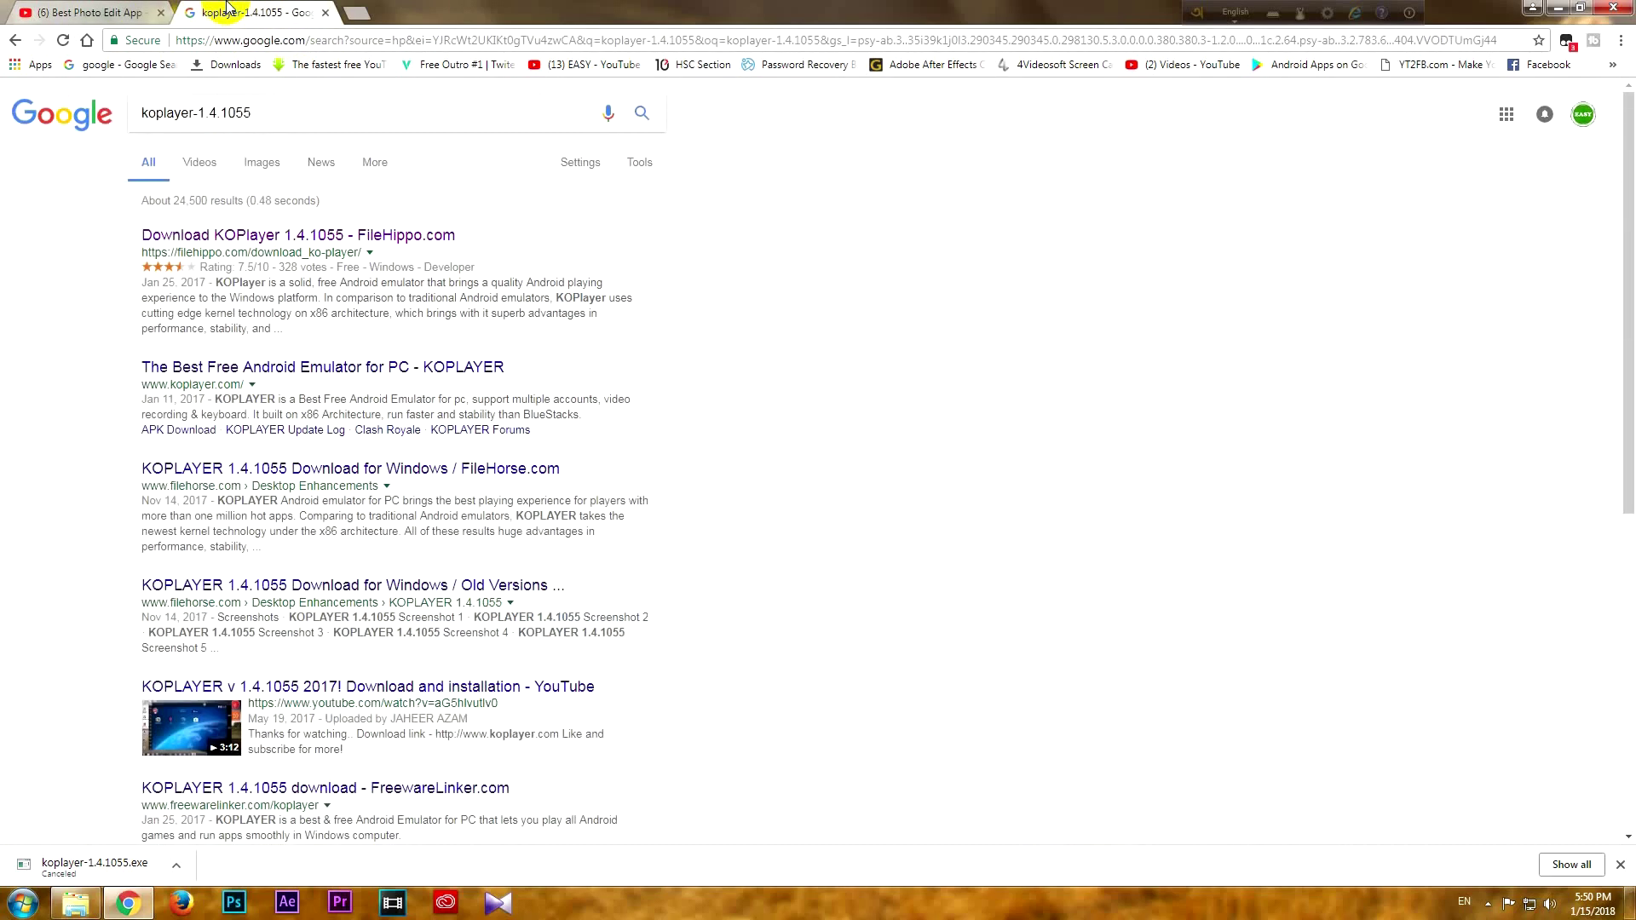
Open the FileHippo result in a new tab and download the 309.99MB KOPlayer 1.4.1055 installer
right_click(275, 241)
click(307, 253)
click(426, 12)
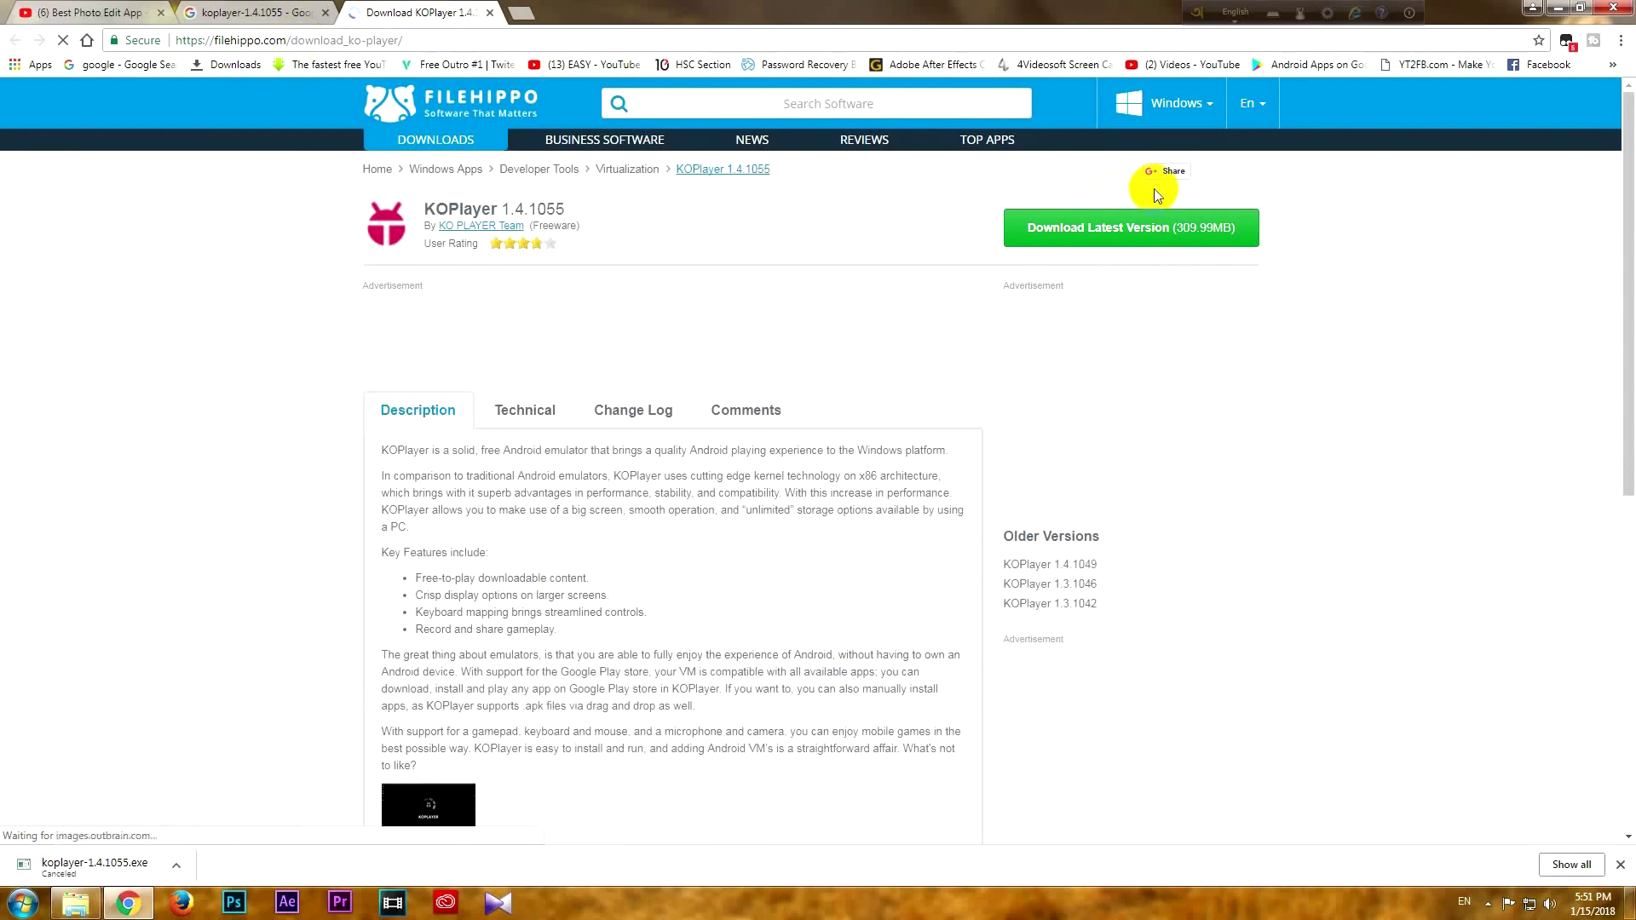
double_click(1143, 246)
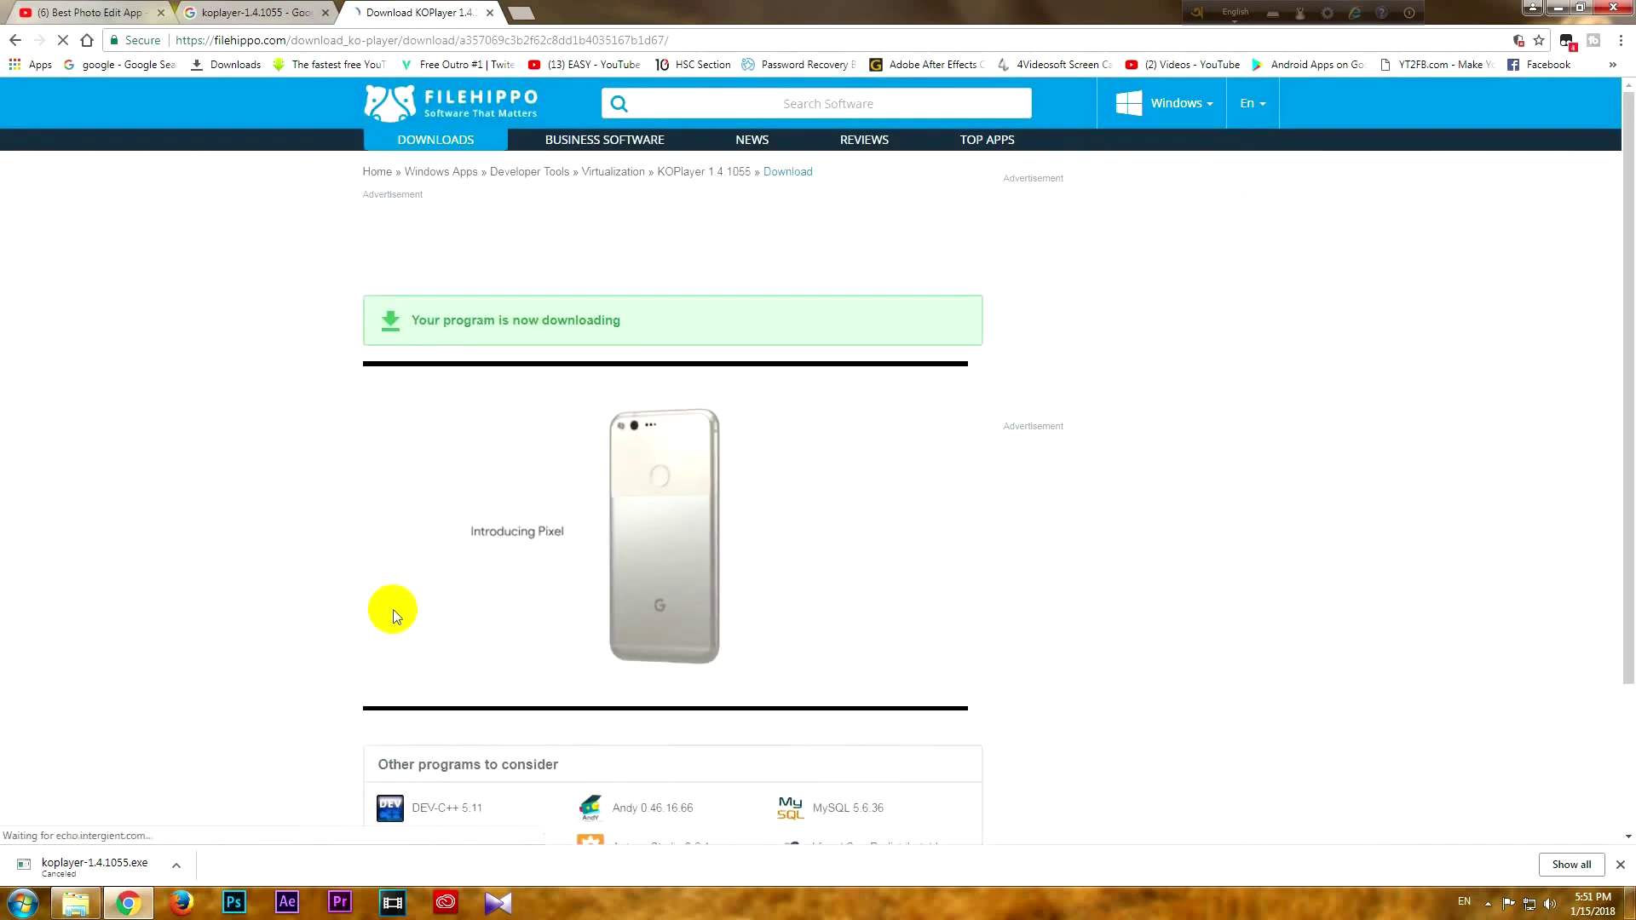
click(229, 67)
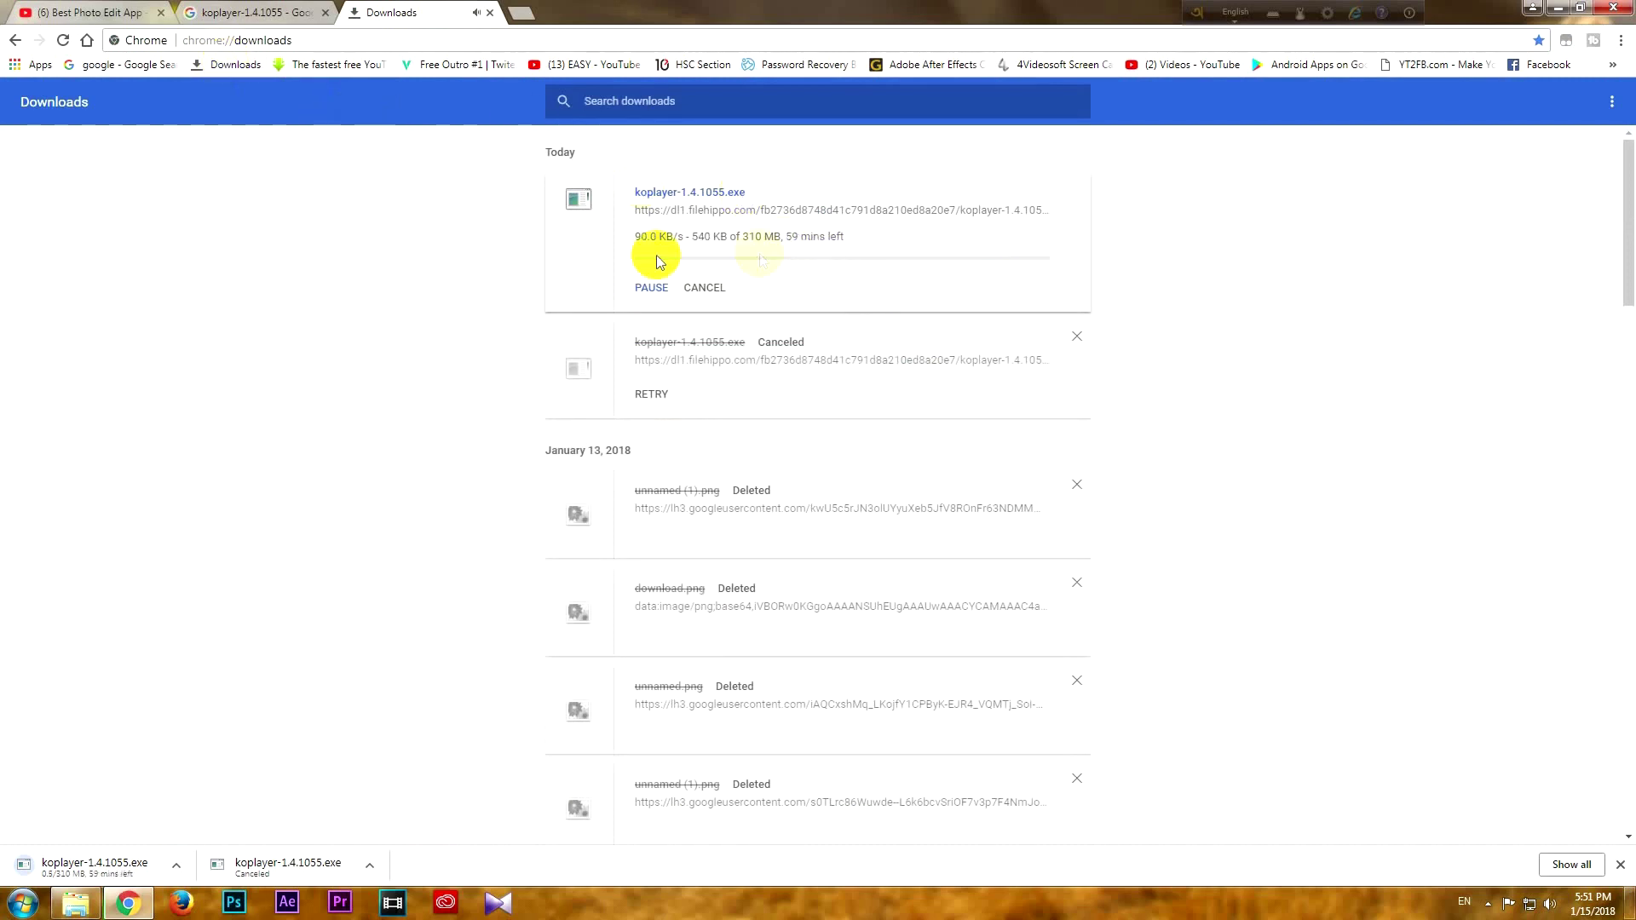
Cancel the running koplayer-1.4.1055.exe download and minimise Chrome to reveal the desktop
click(715, 289)
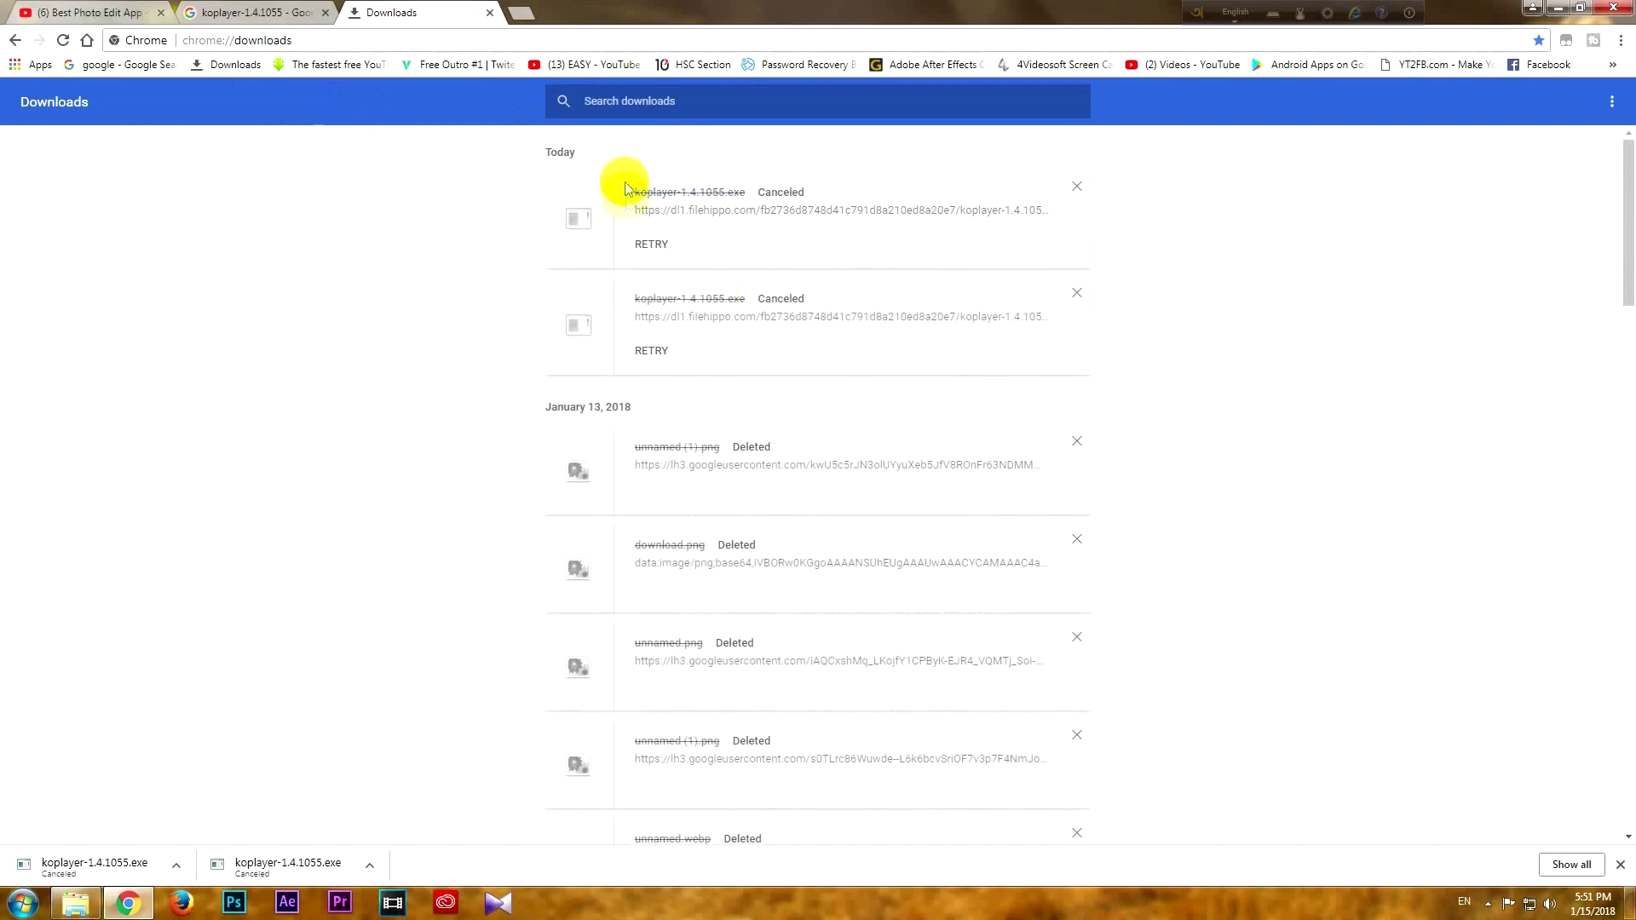
click(1553, 7)
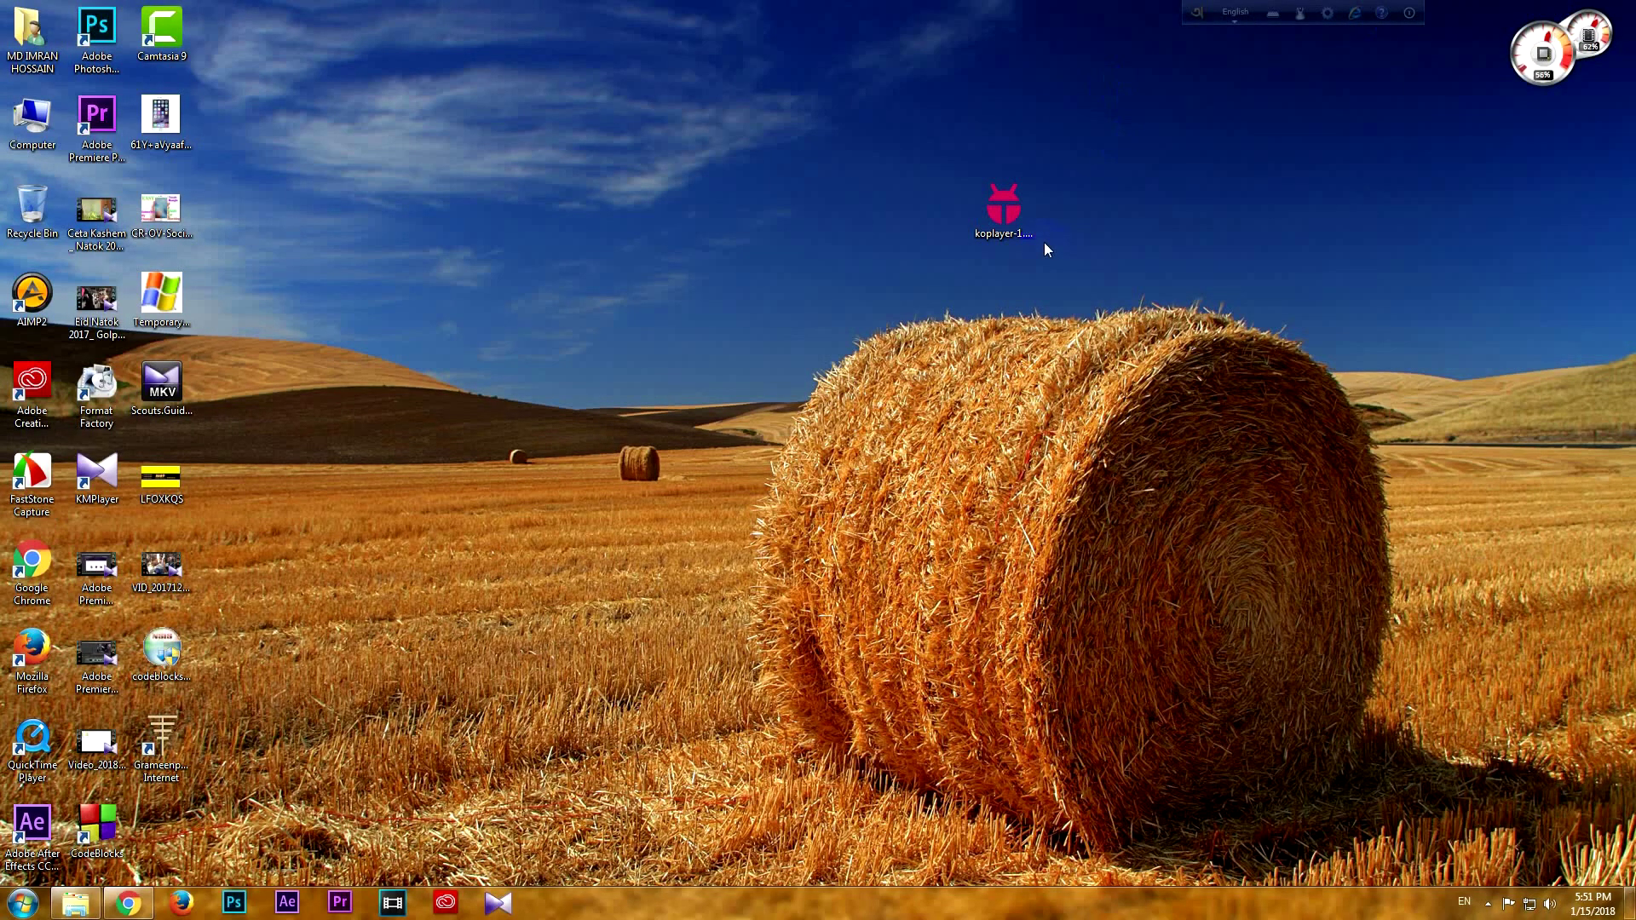
Close Chrome from the taskbar and run the koplayer installer from the desktop
right_click(127, 903)
click(137, 858)
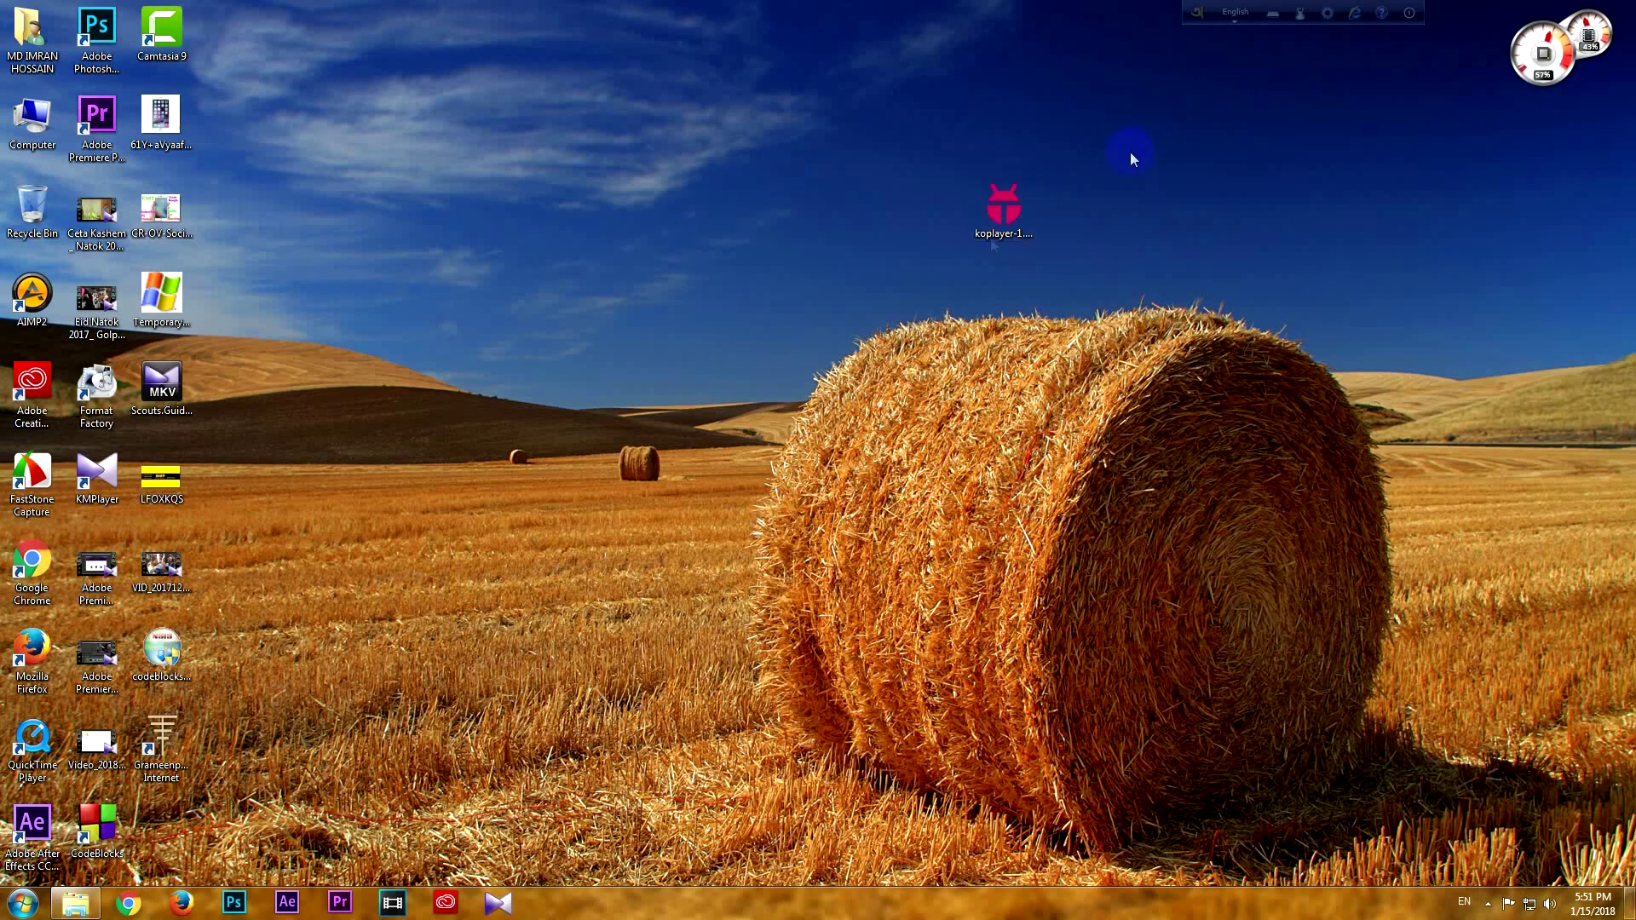
double_click(996, 212)
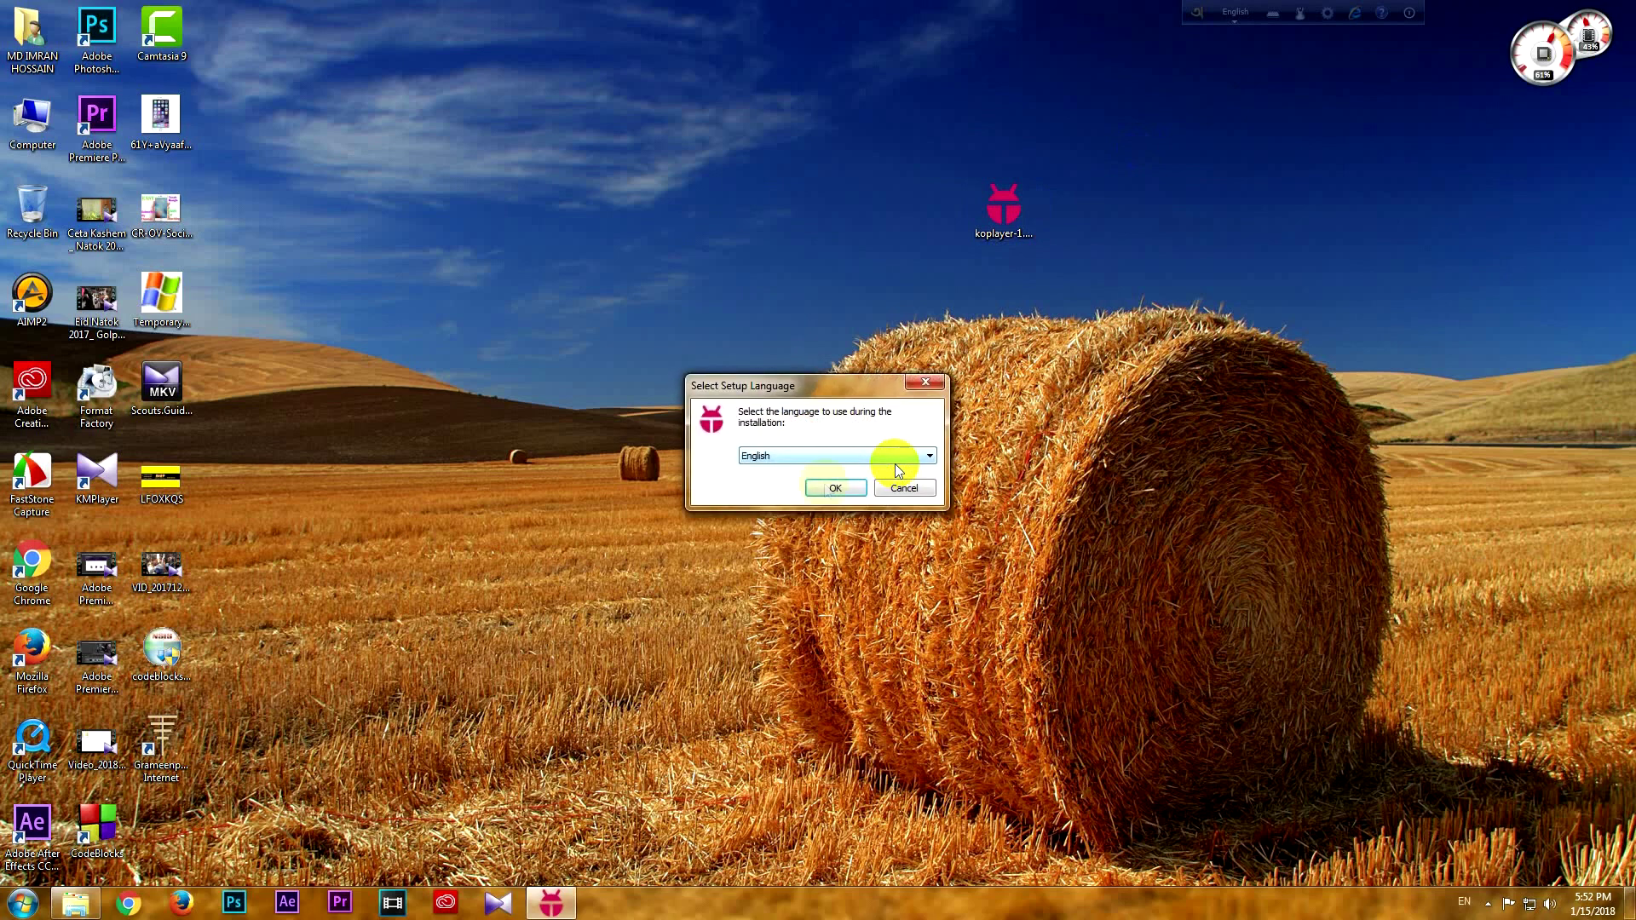
Install KOPLAYER in English at the default location with the licence accepted, then launch it
click(818, 489)
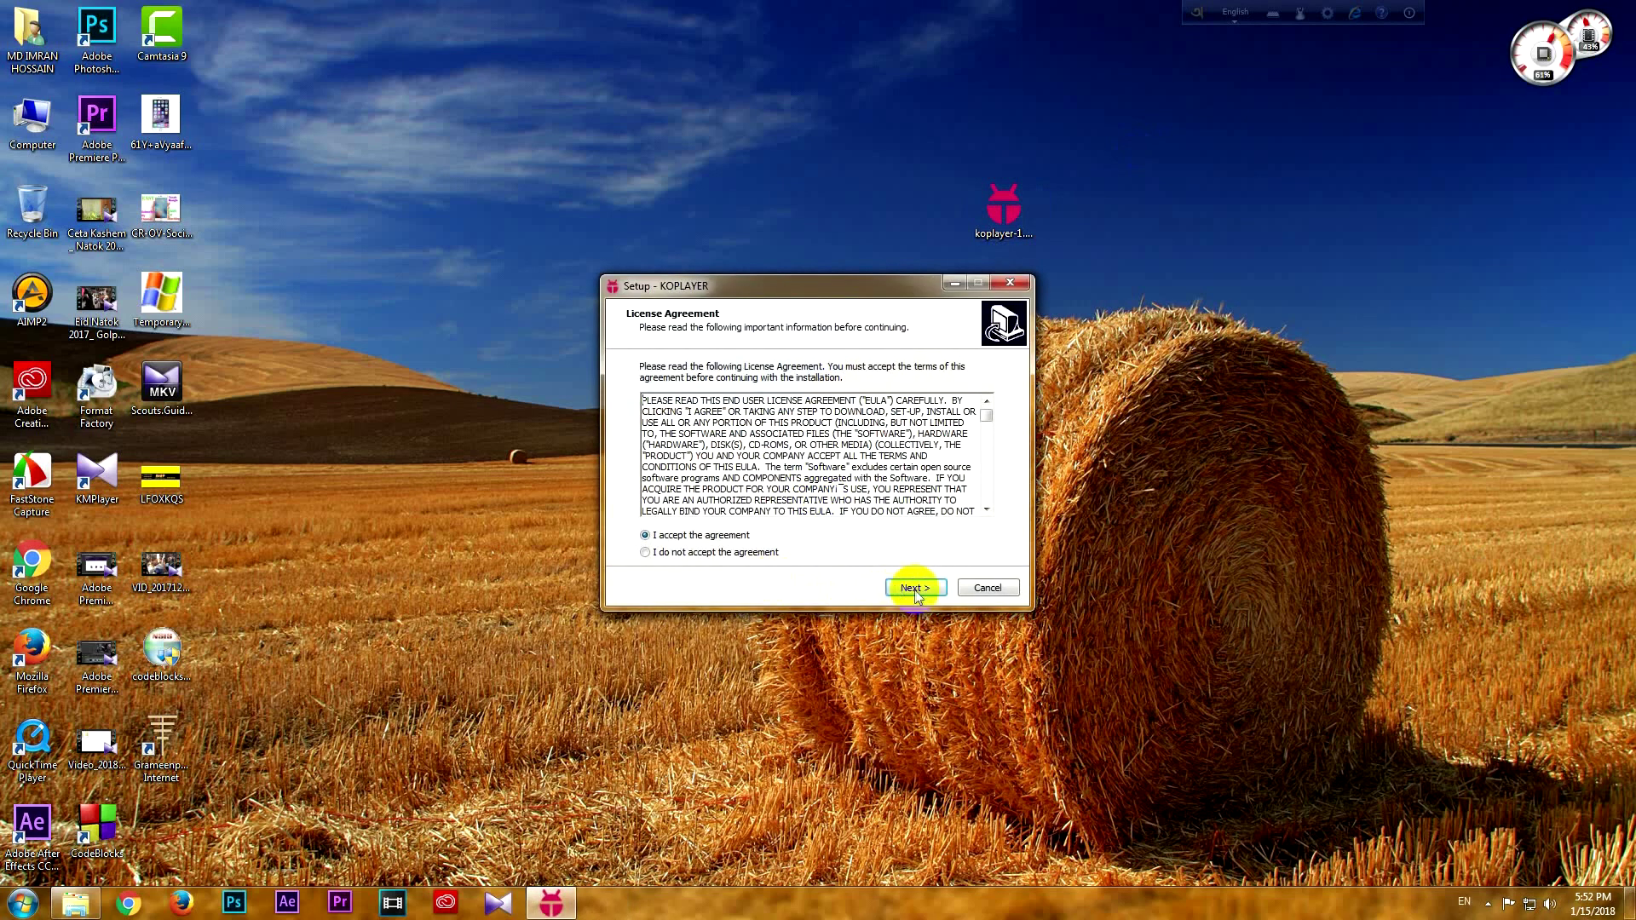
click(913, 586)
click(916, 590)
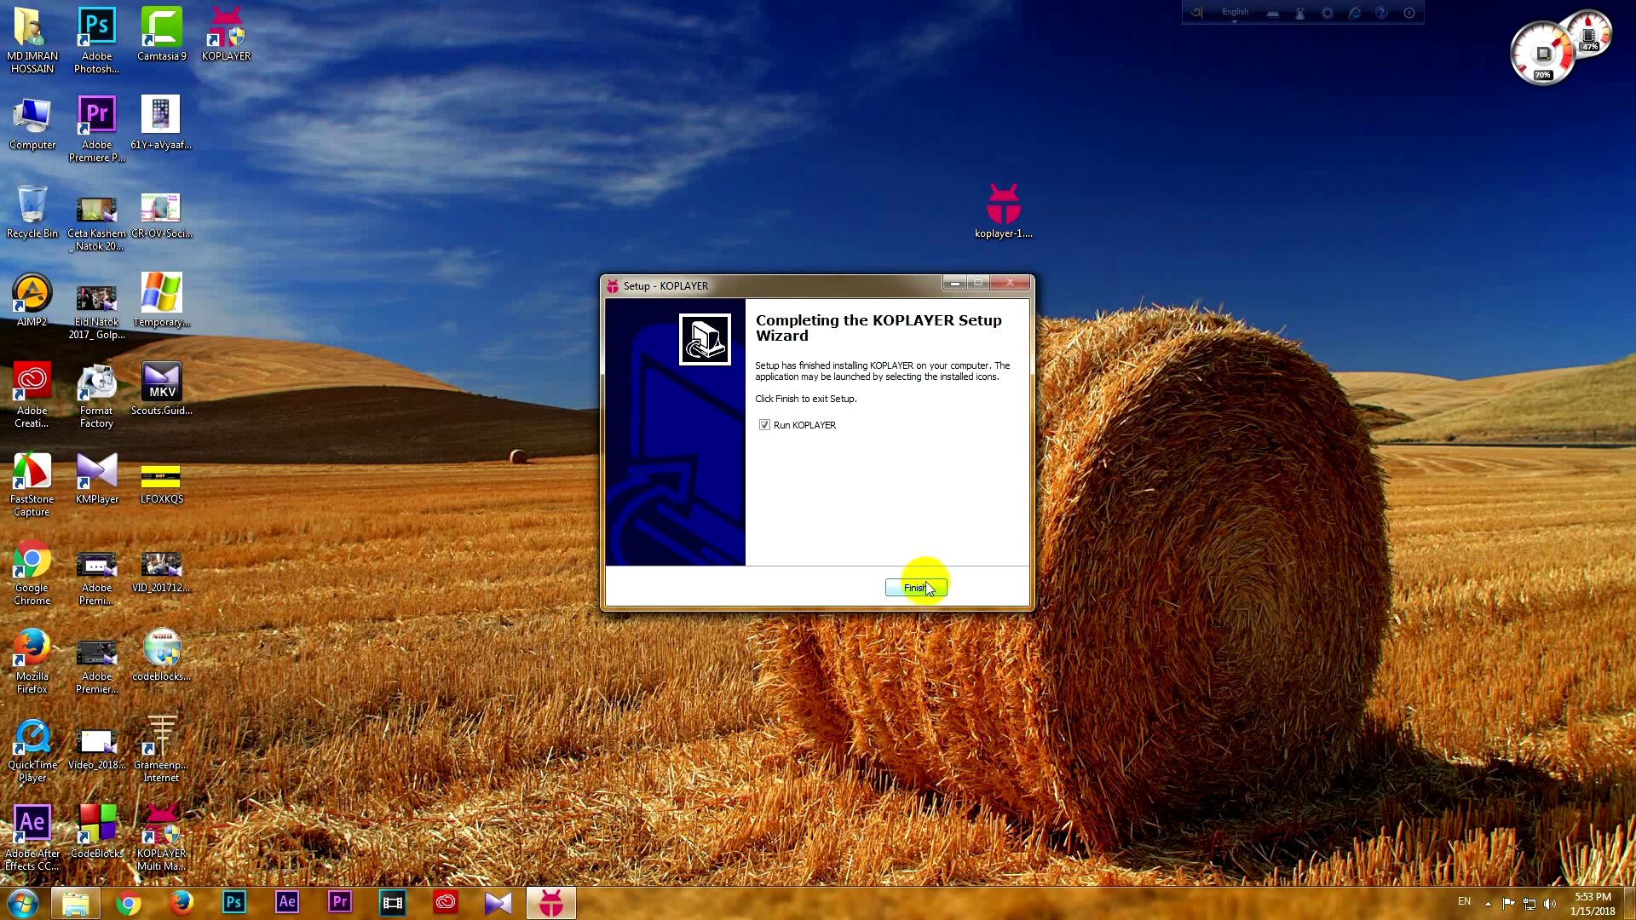
click(915, 588)
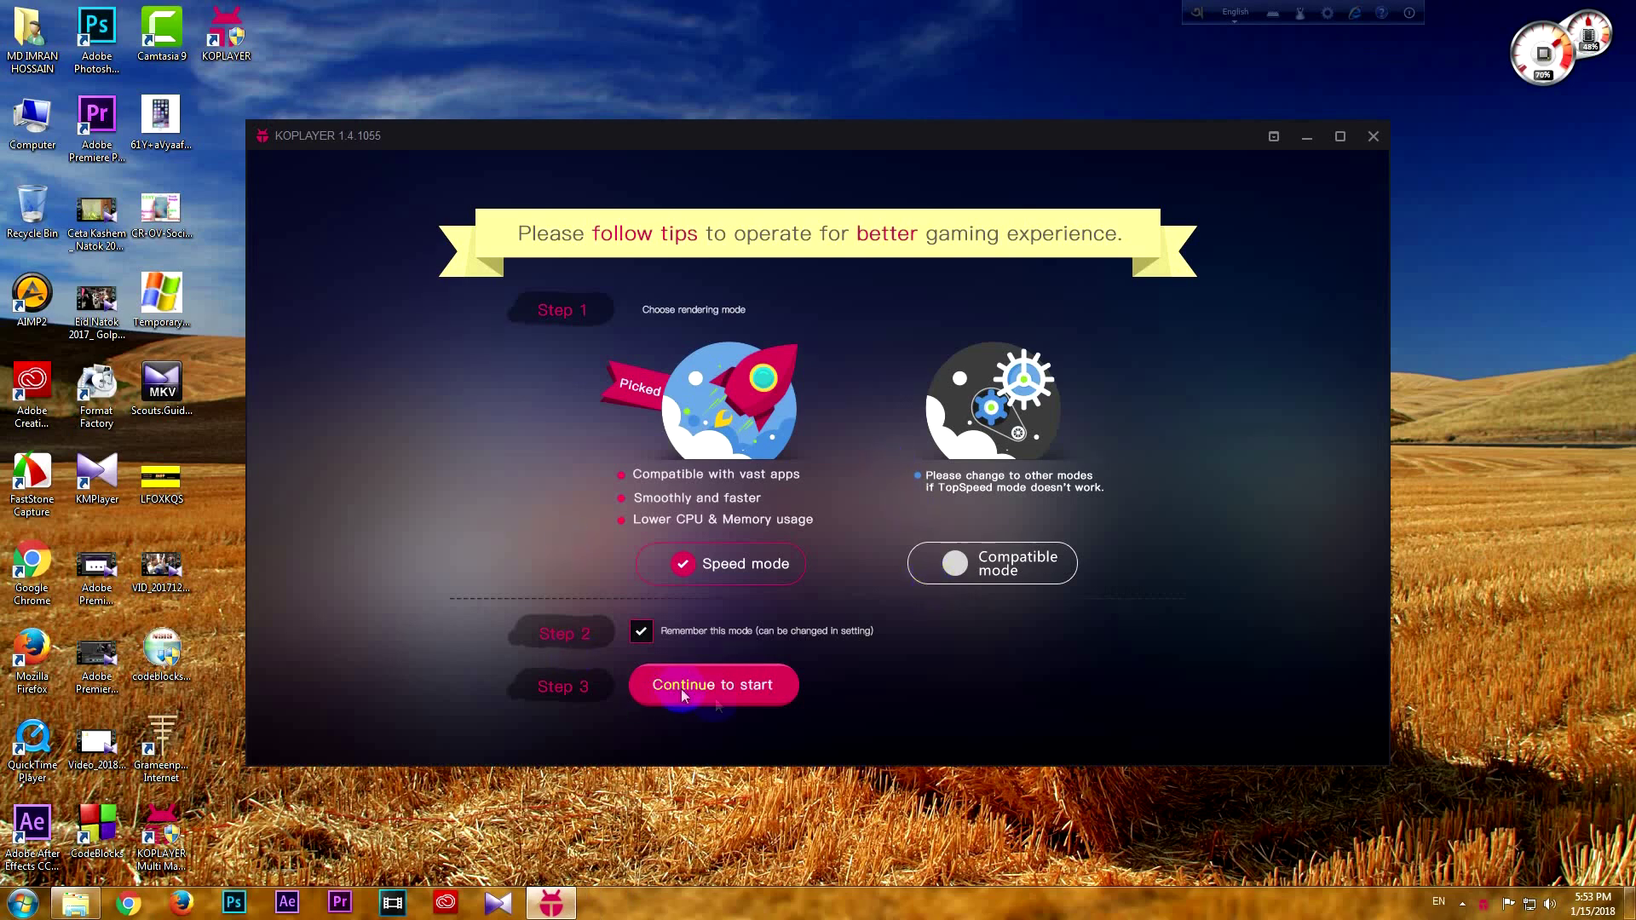
Start KOPLAYER in Speed mode and go through all beginners' guide pages to the home screen
click(752, 694)
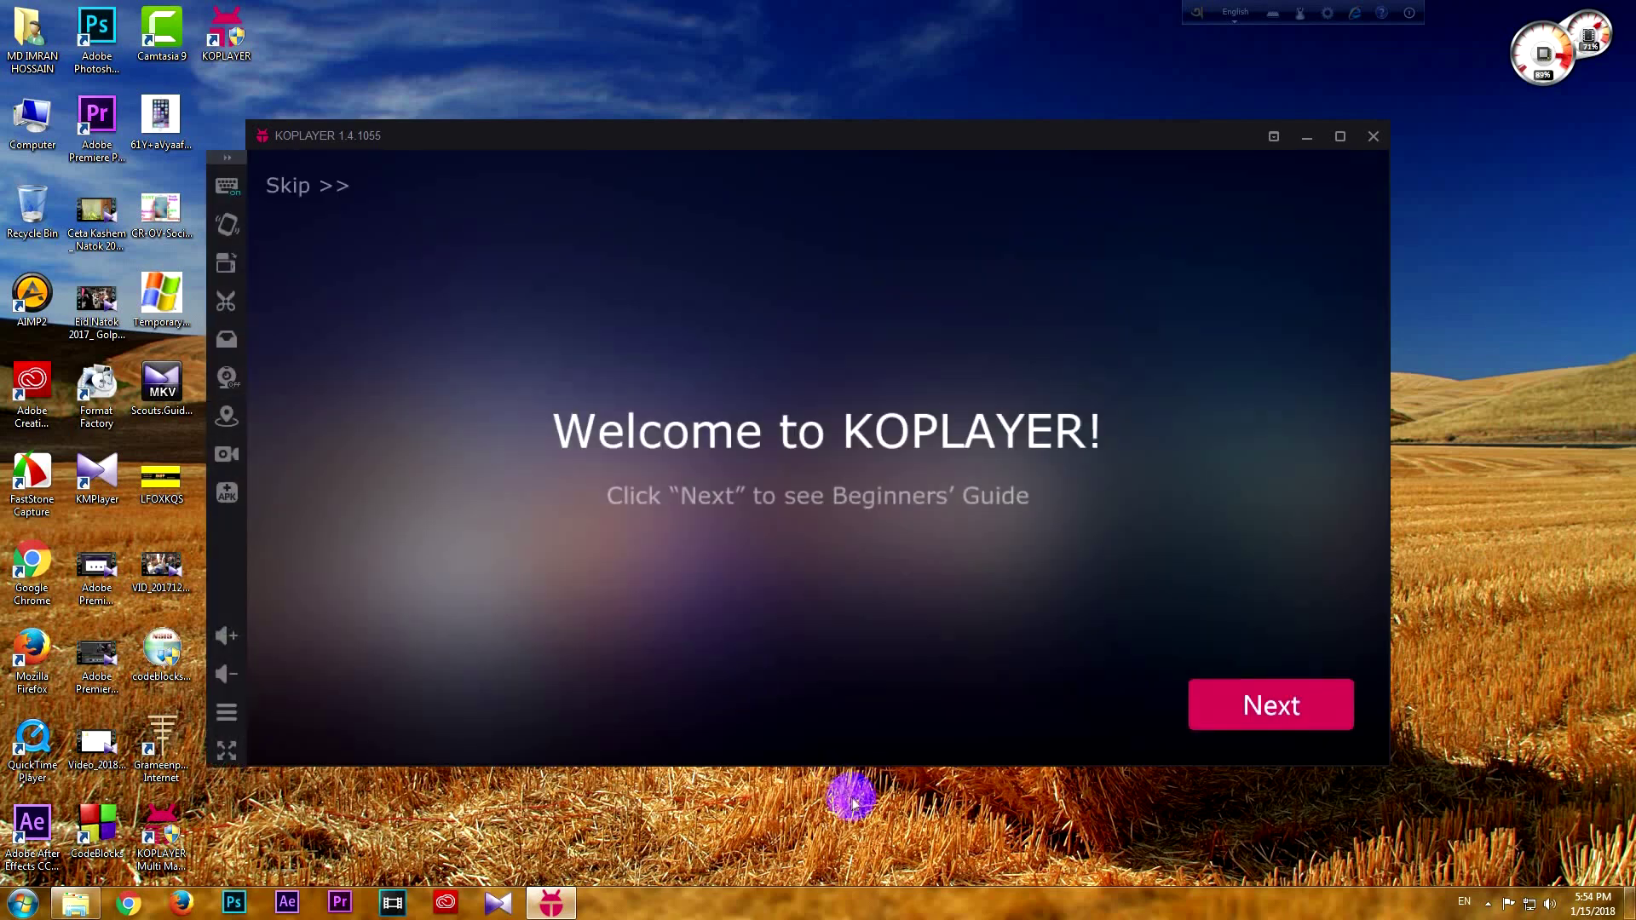
click(1292, 720)
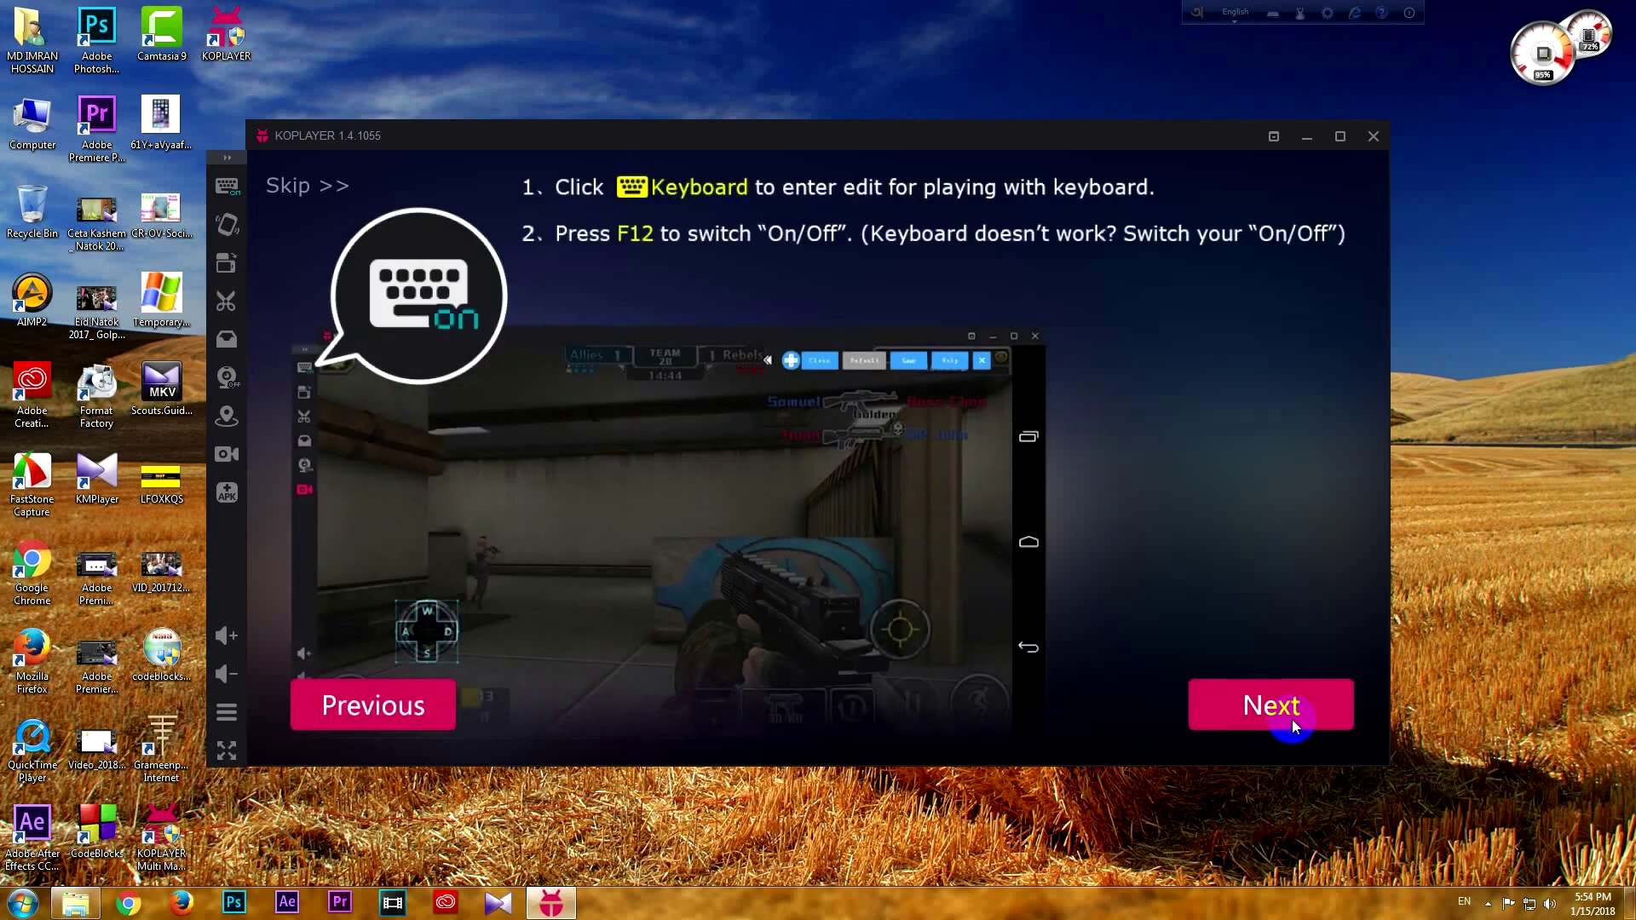
click(1297, 723)
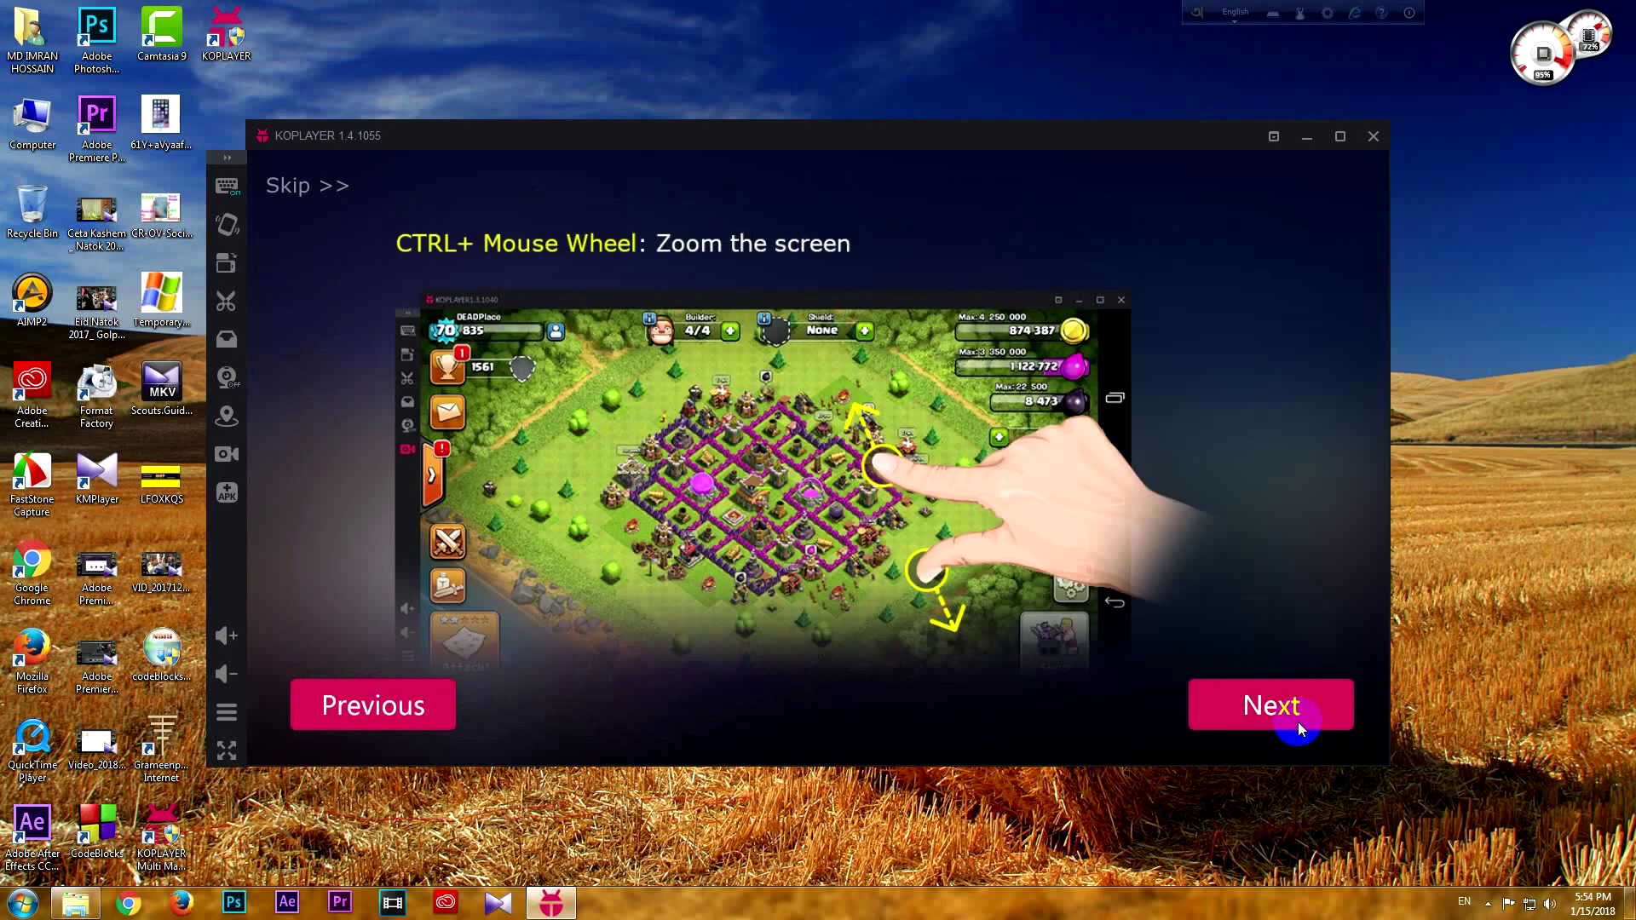
click(1297, 723)
click(1297, 720)
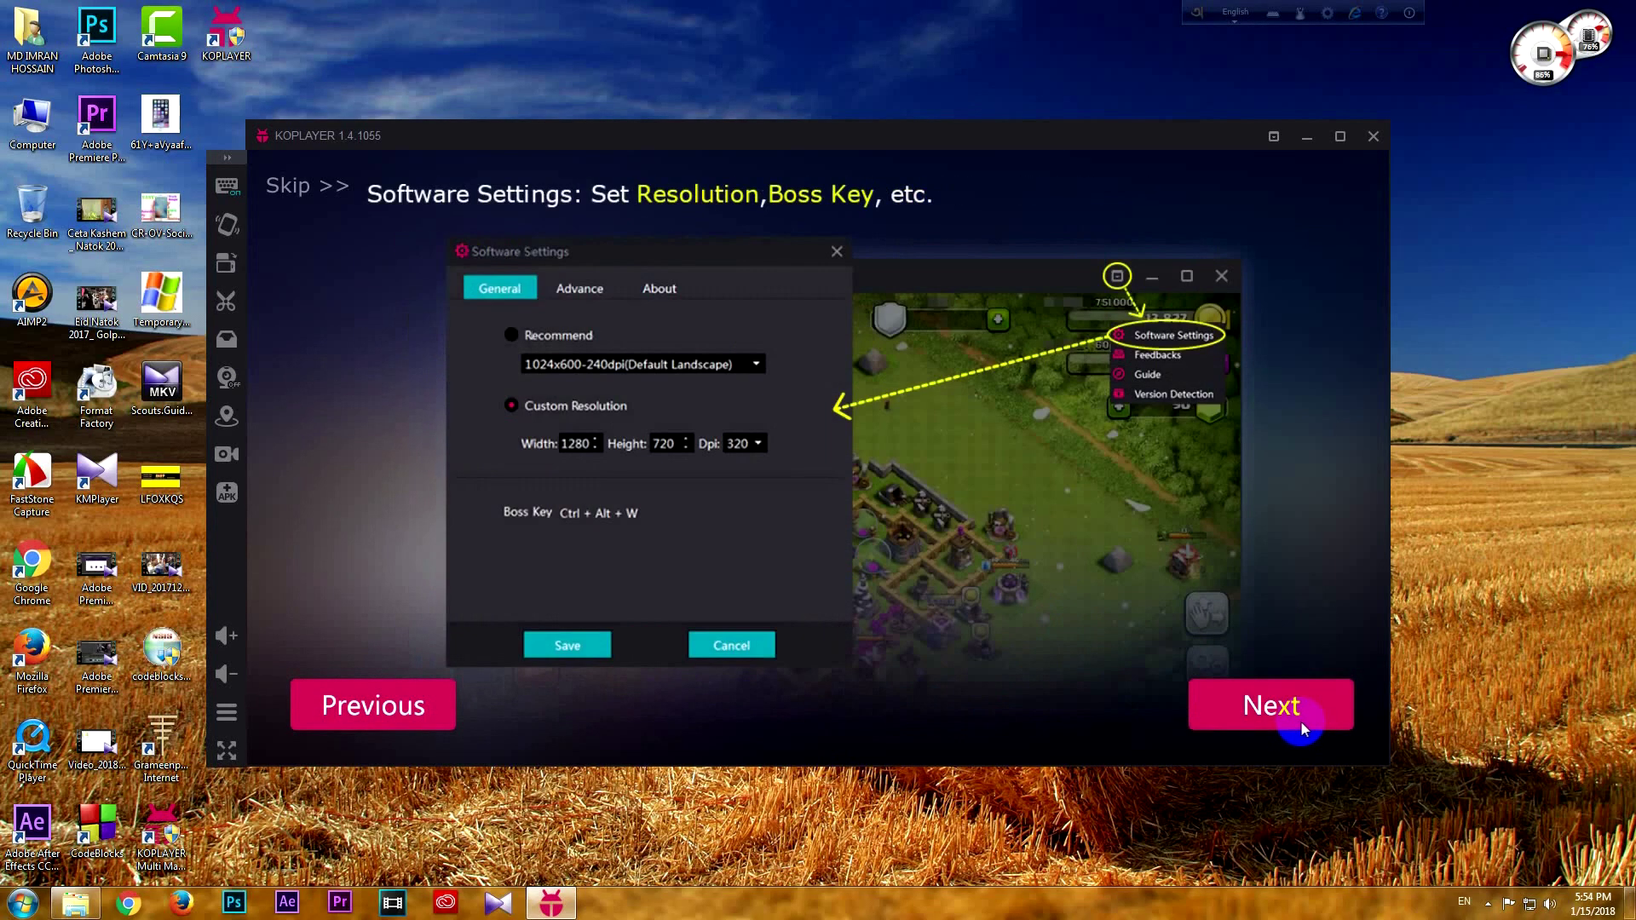
click(1303, 723)
click(1302, 723)
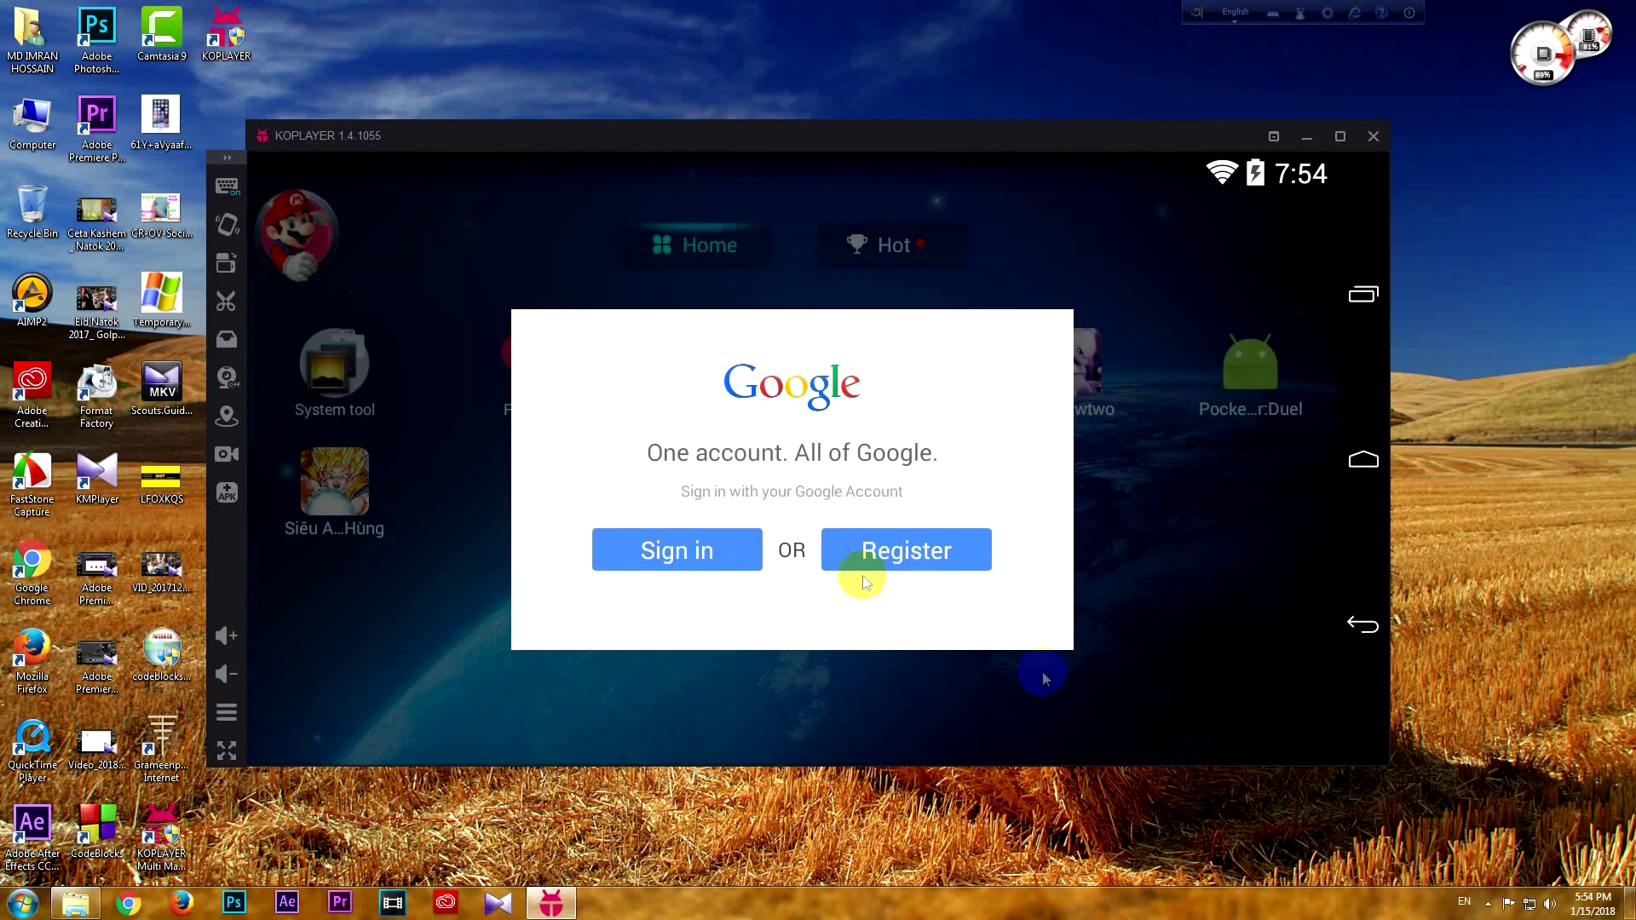
Dismiss the bulletin and sign in with an existing Google account, entering its e-mail and password
click(1614, 649)
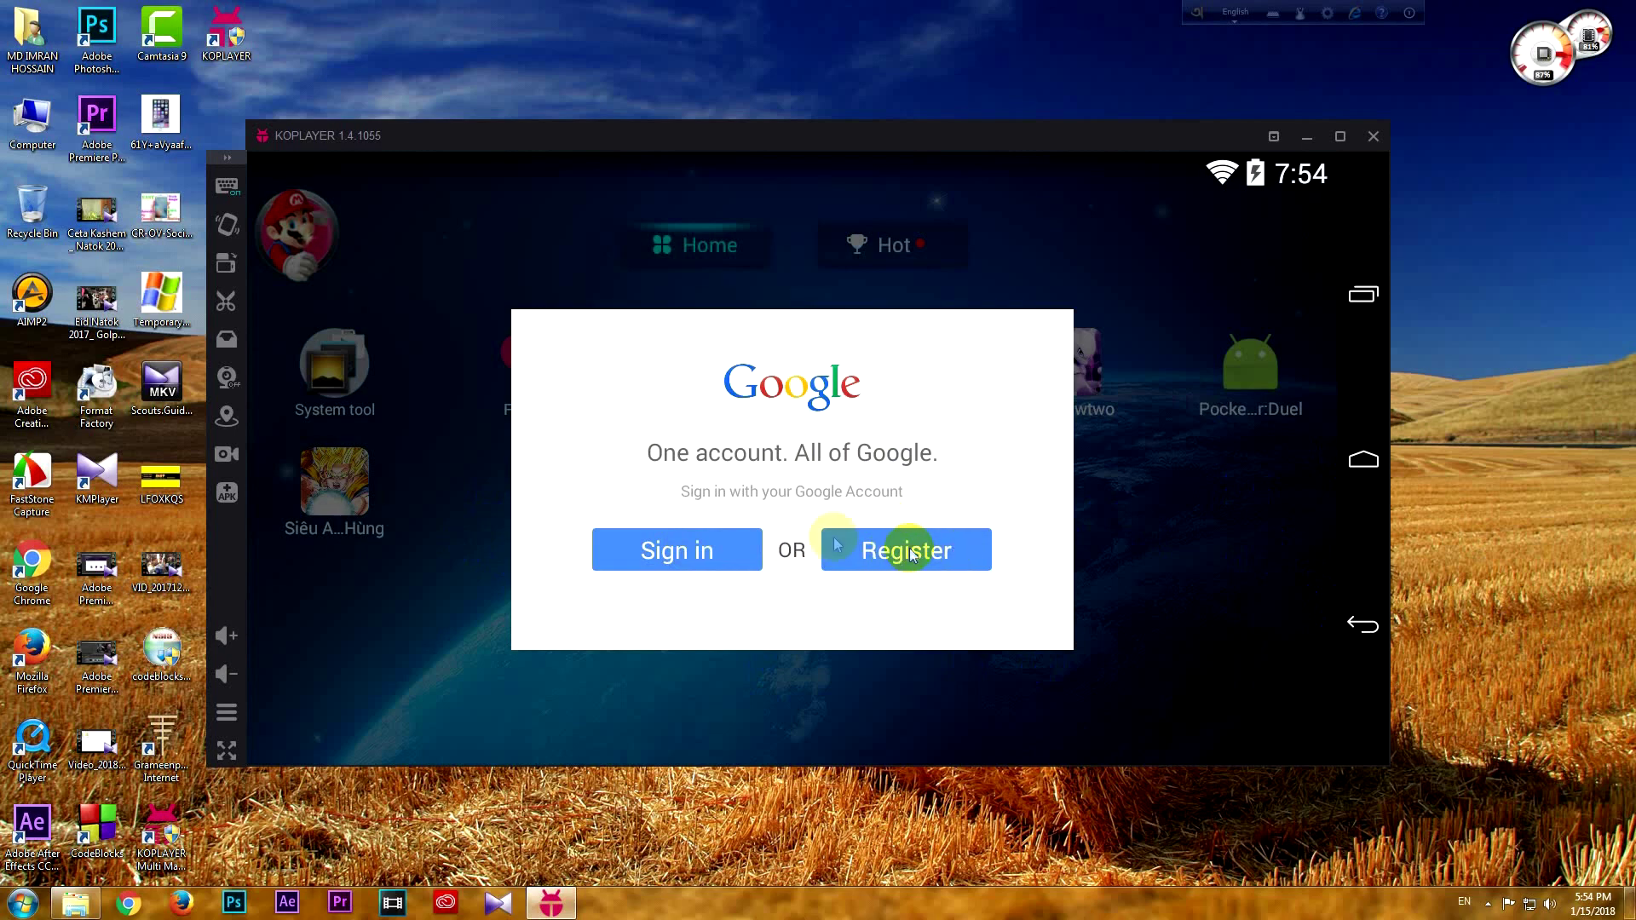
click(672, 553)
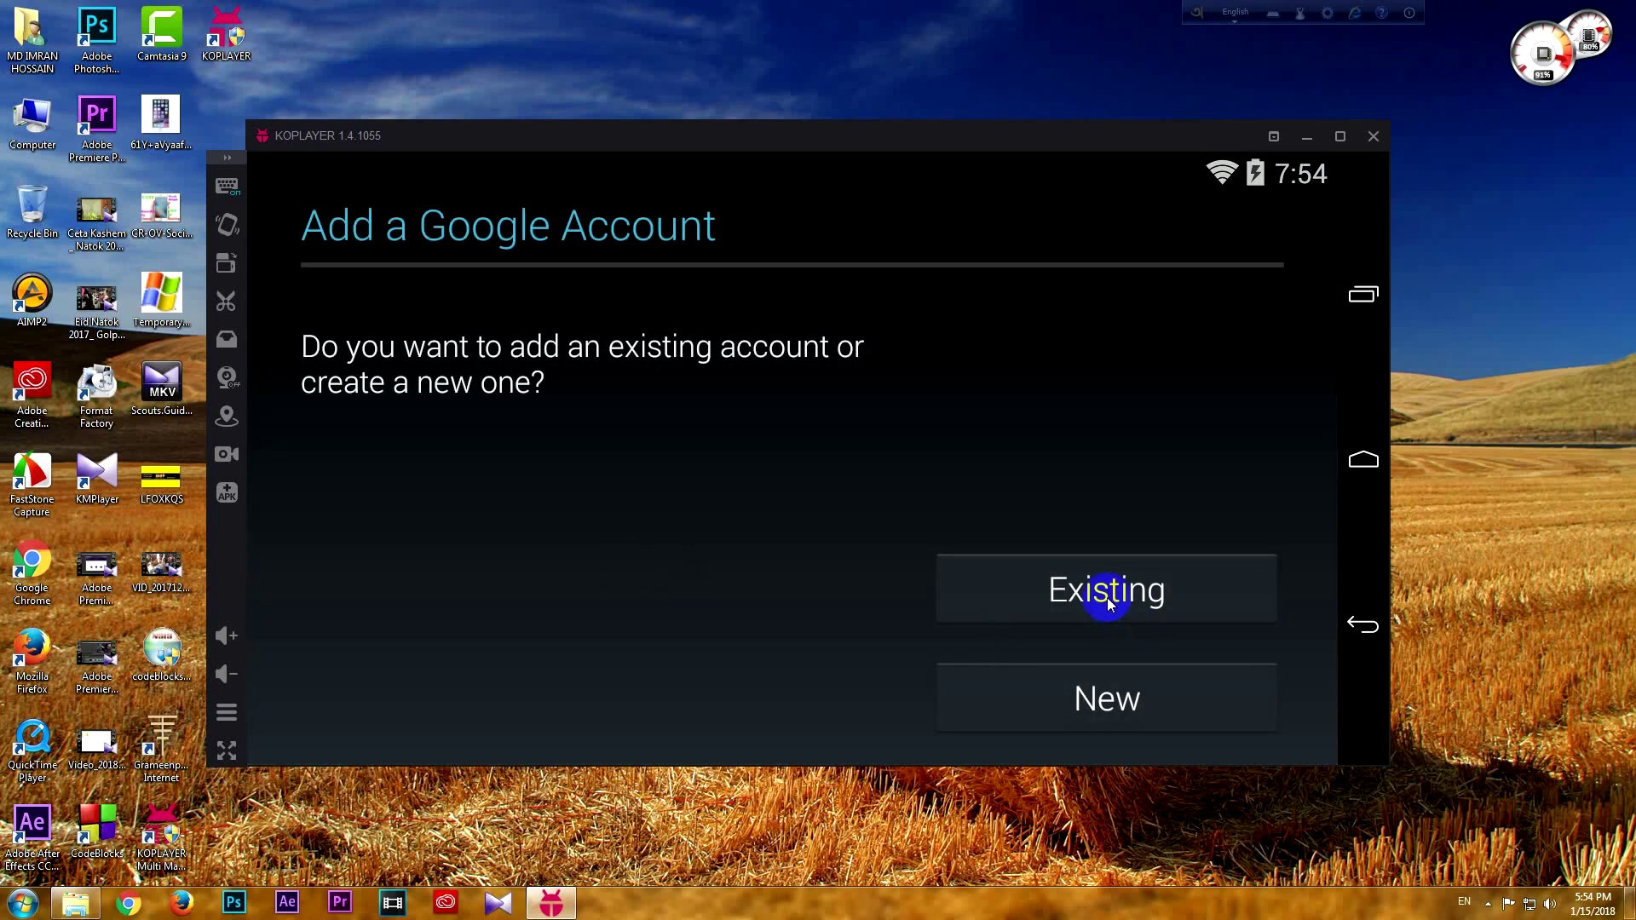
click(1108, 596)
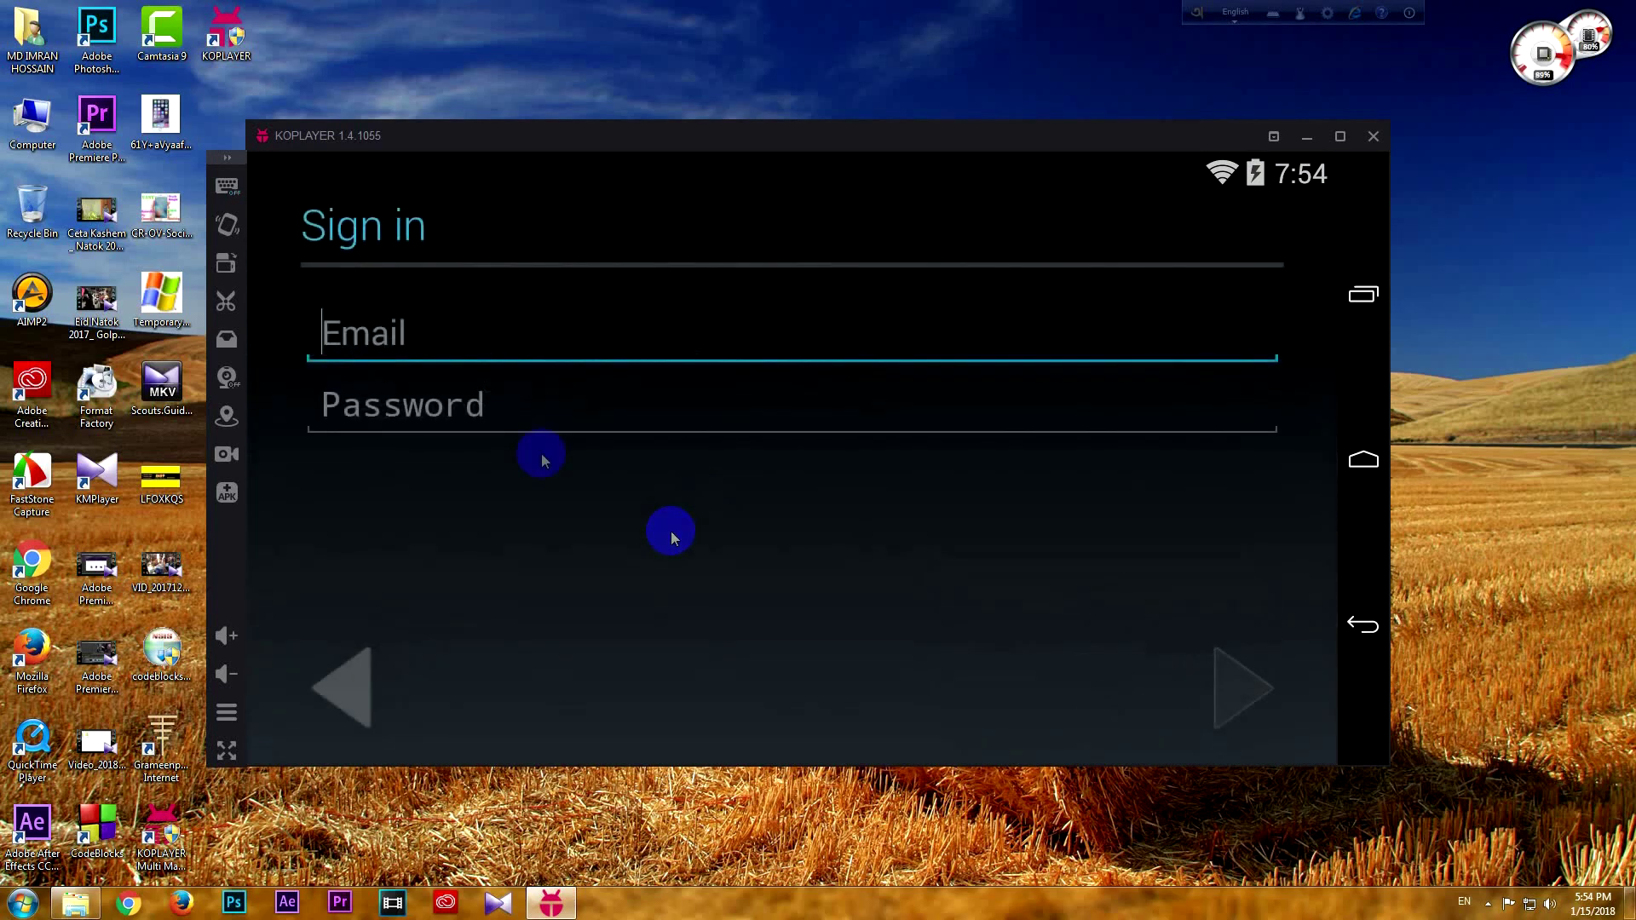
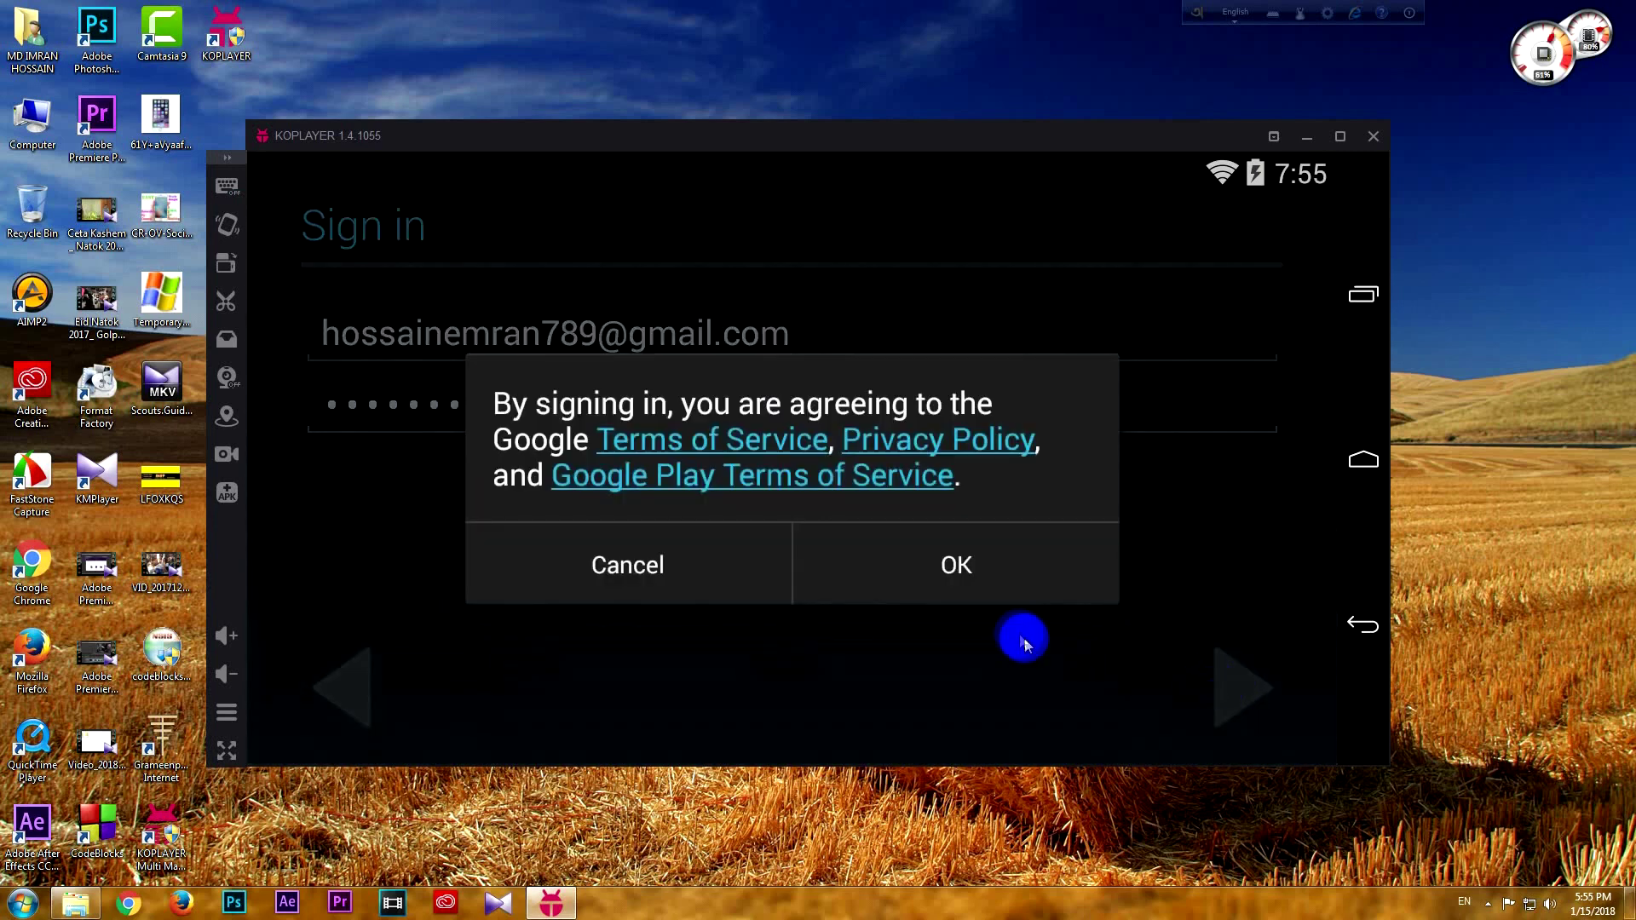
click(1001, 575)
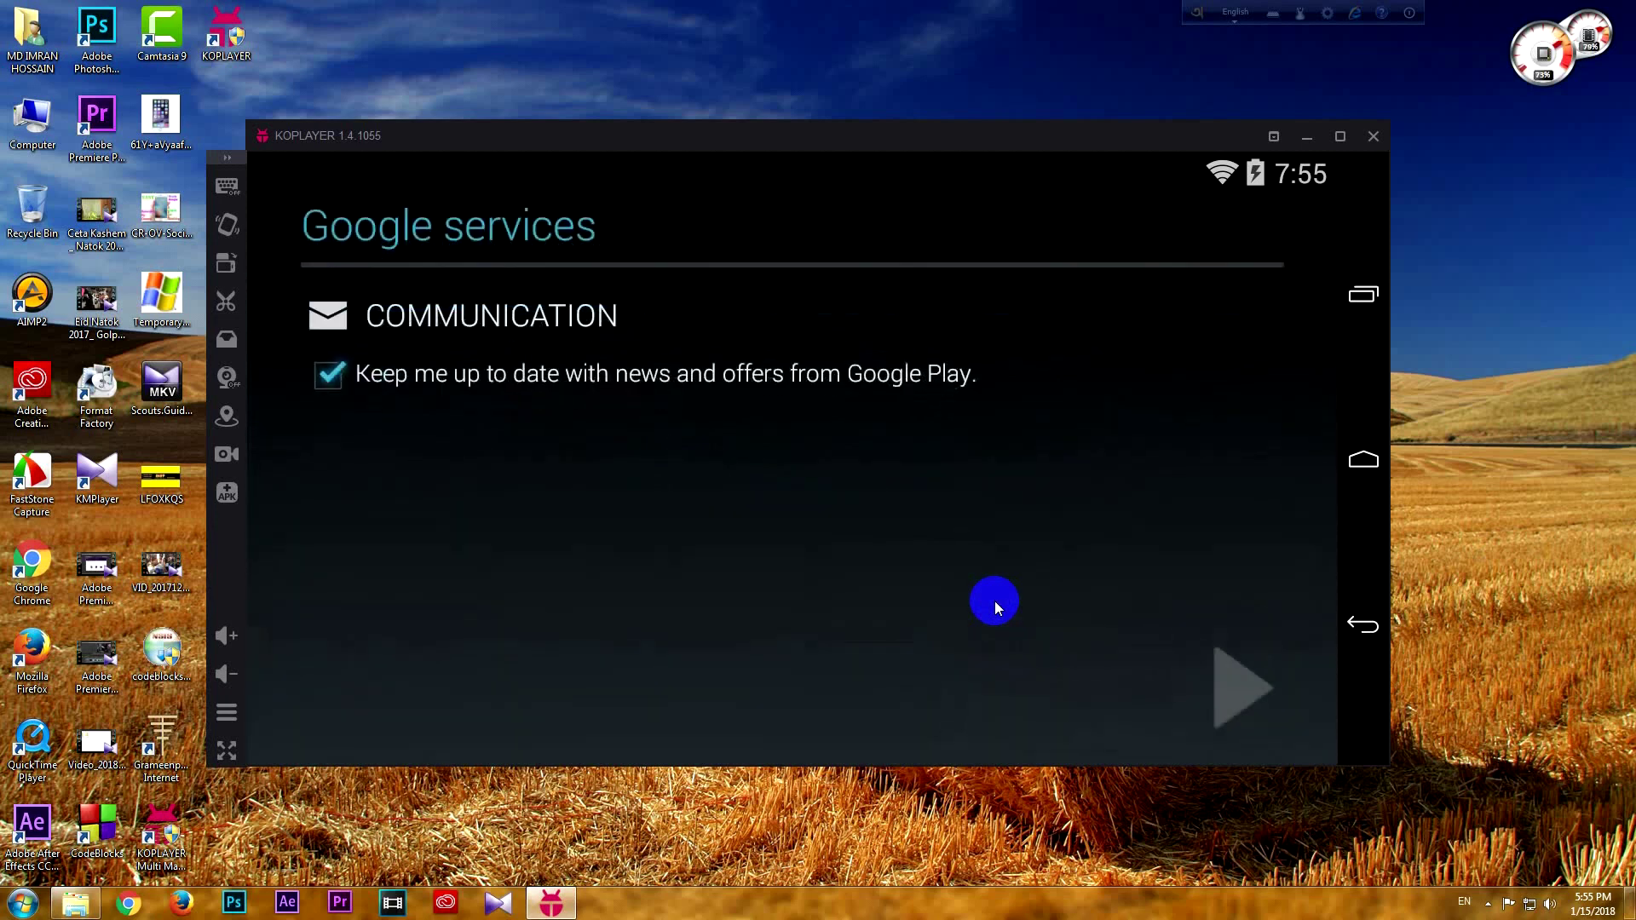
Retry past the server error, accept the Google Play terms, return Home and go full screen
click(1259, 689)
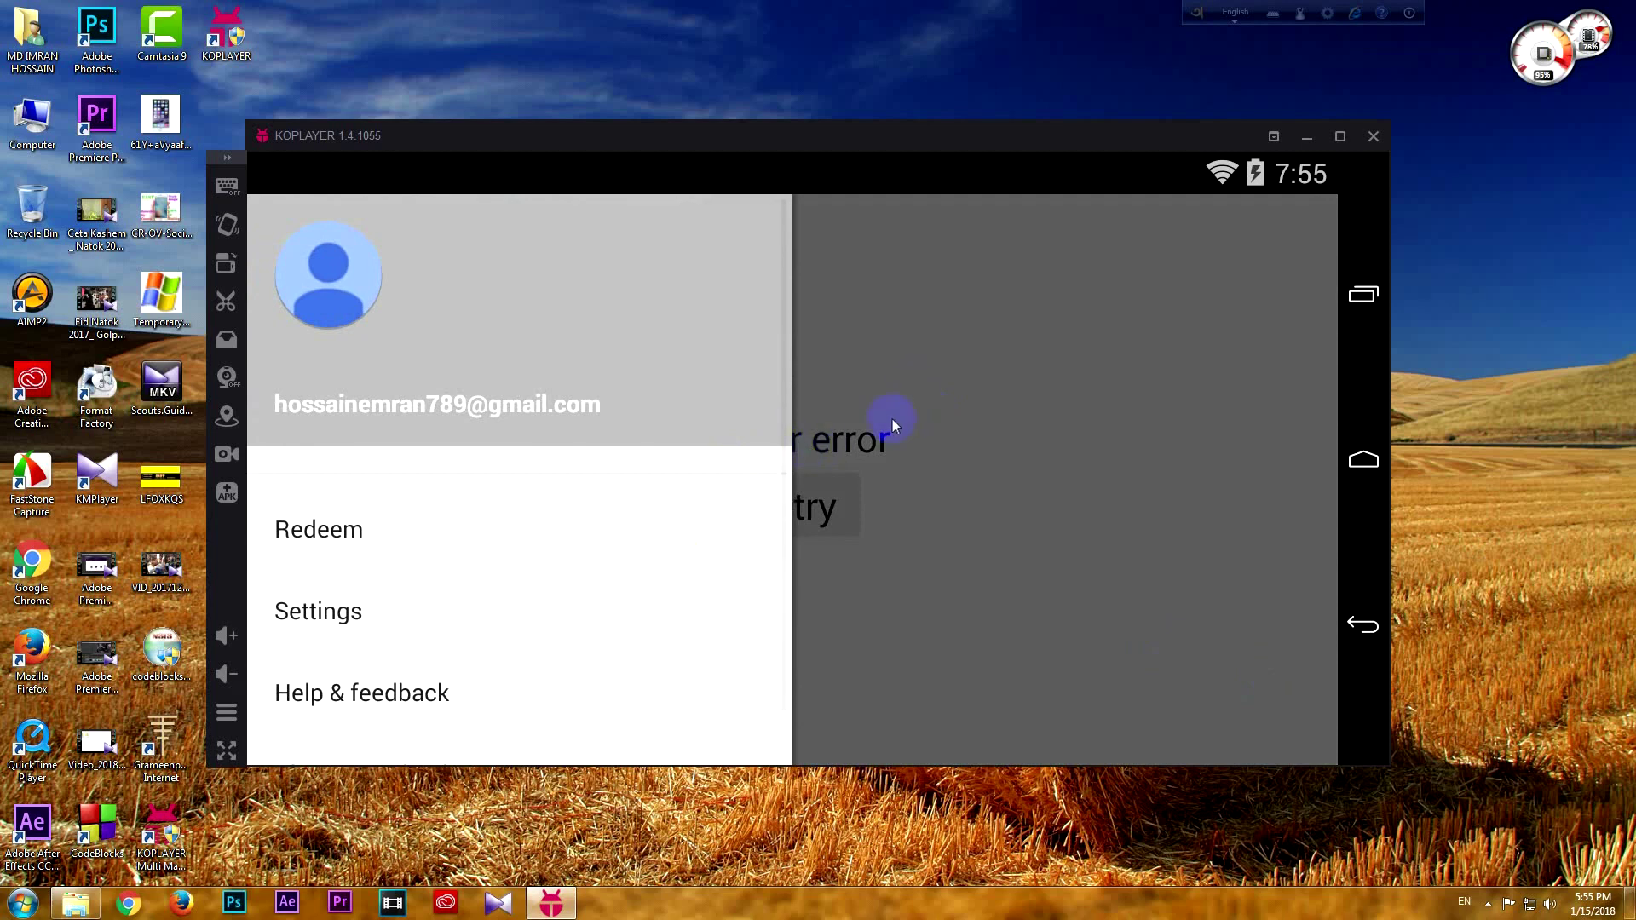
click(891, 357)
click(842, 504)
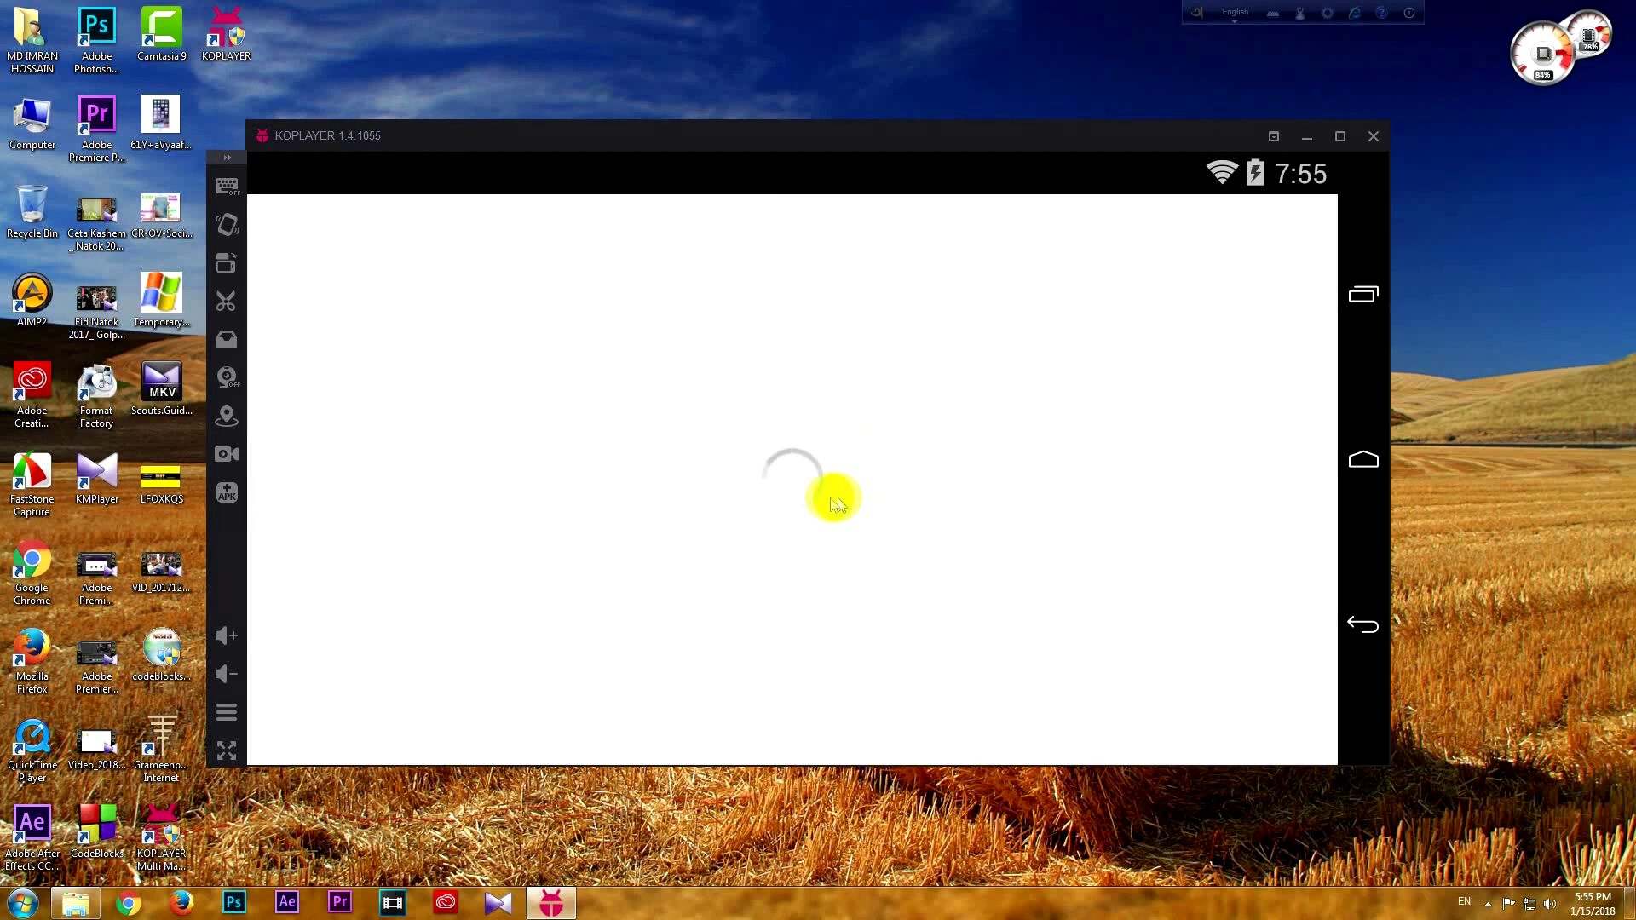
click(586, 496)
click(1064, 628)
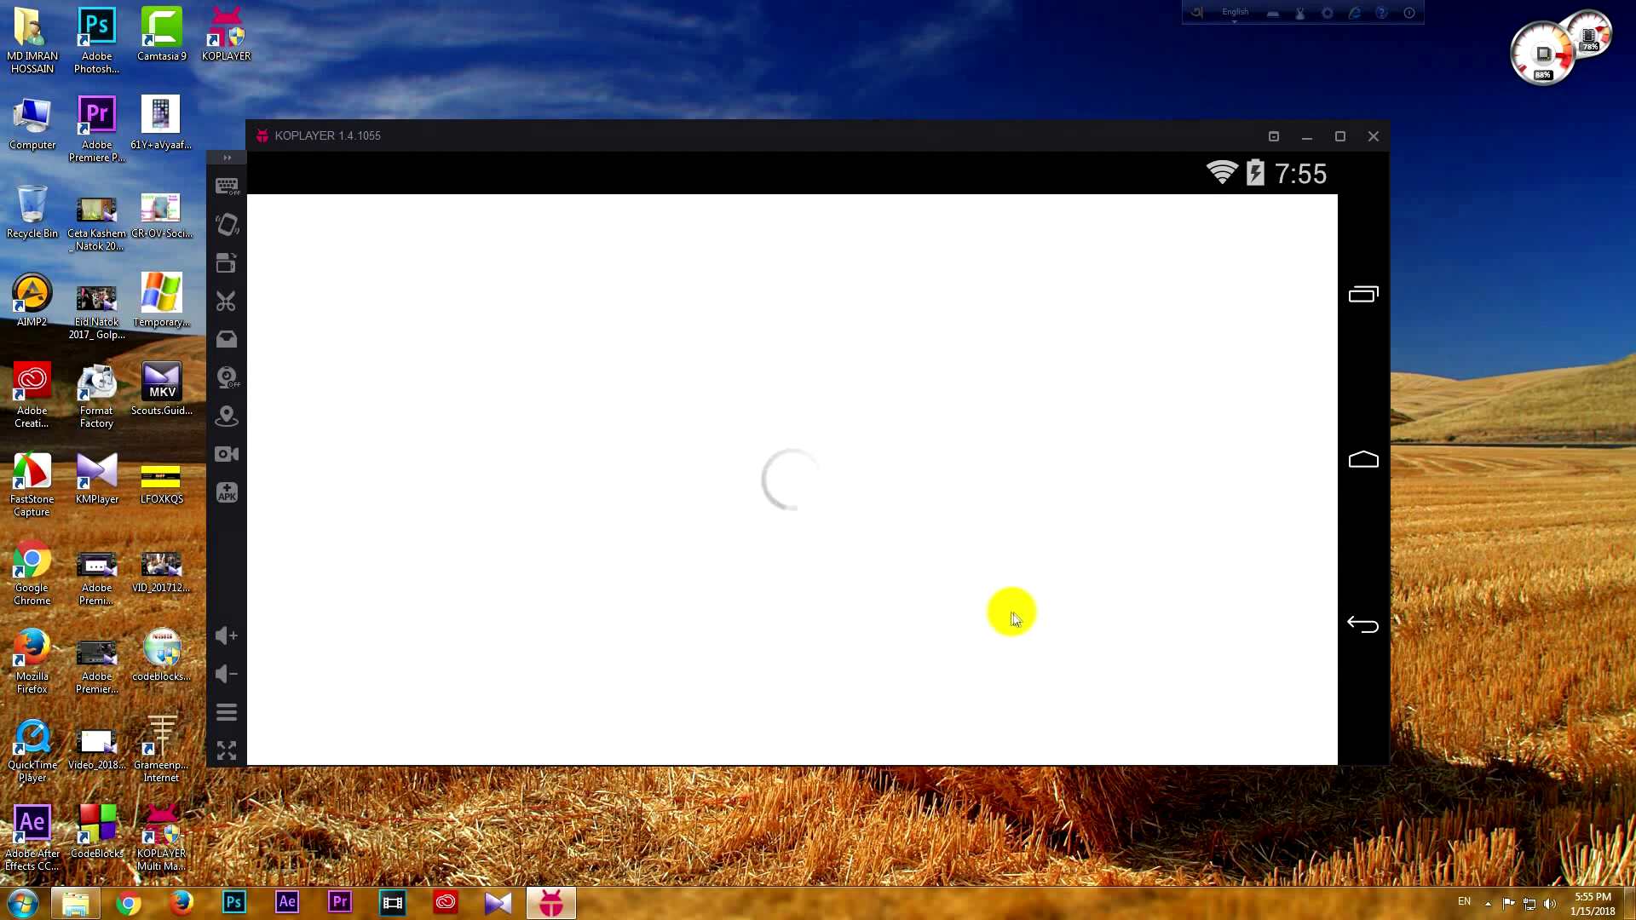
click(1383, 465)
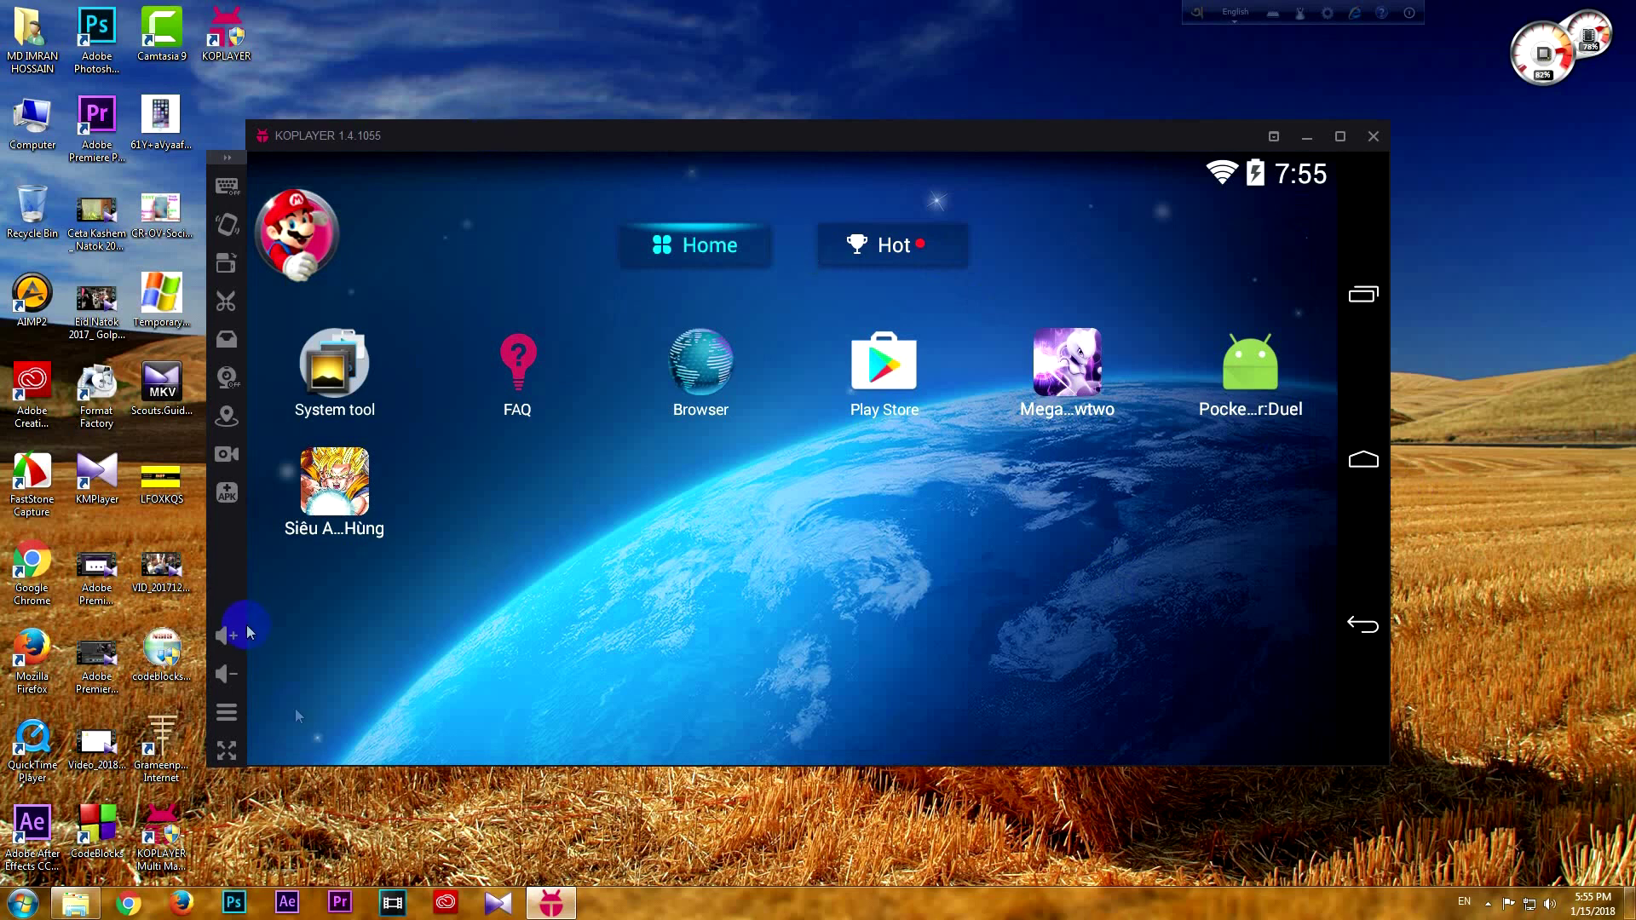
click(226, 752)
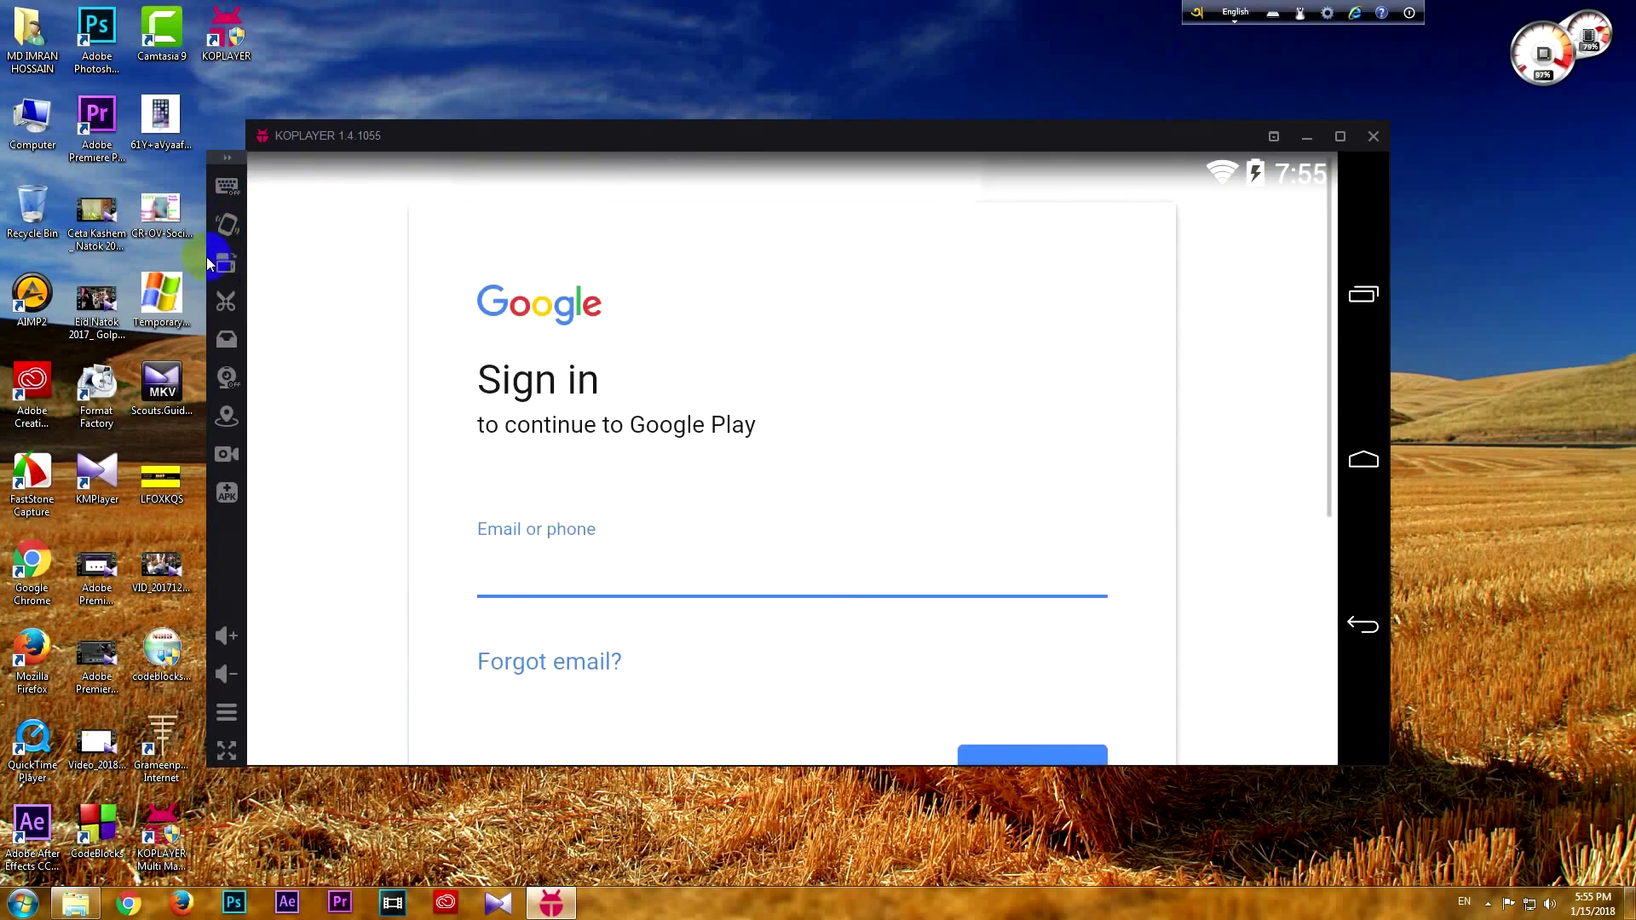
Rotate to portrait, open the Play Store from the home screen, then rotate back to landscape
click(223, 266)
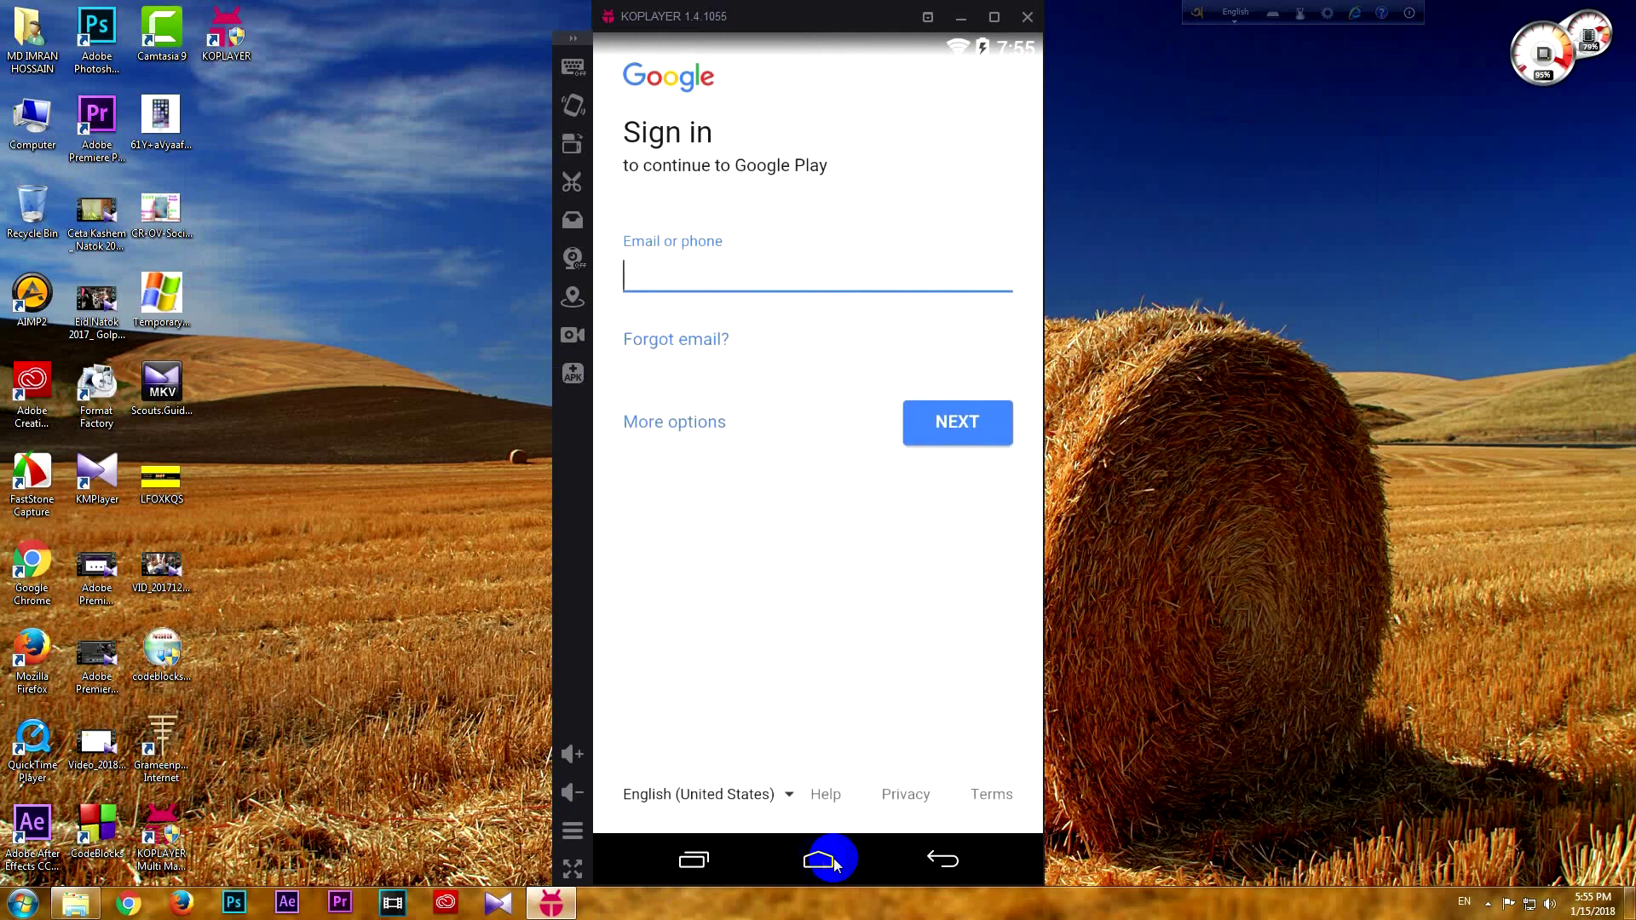
click(672, 329)
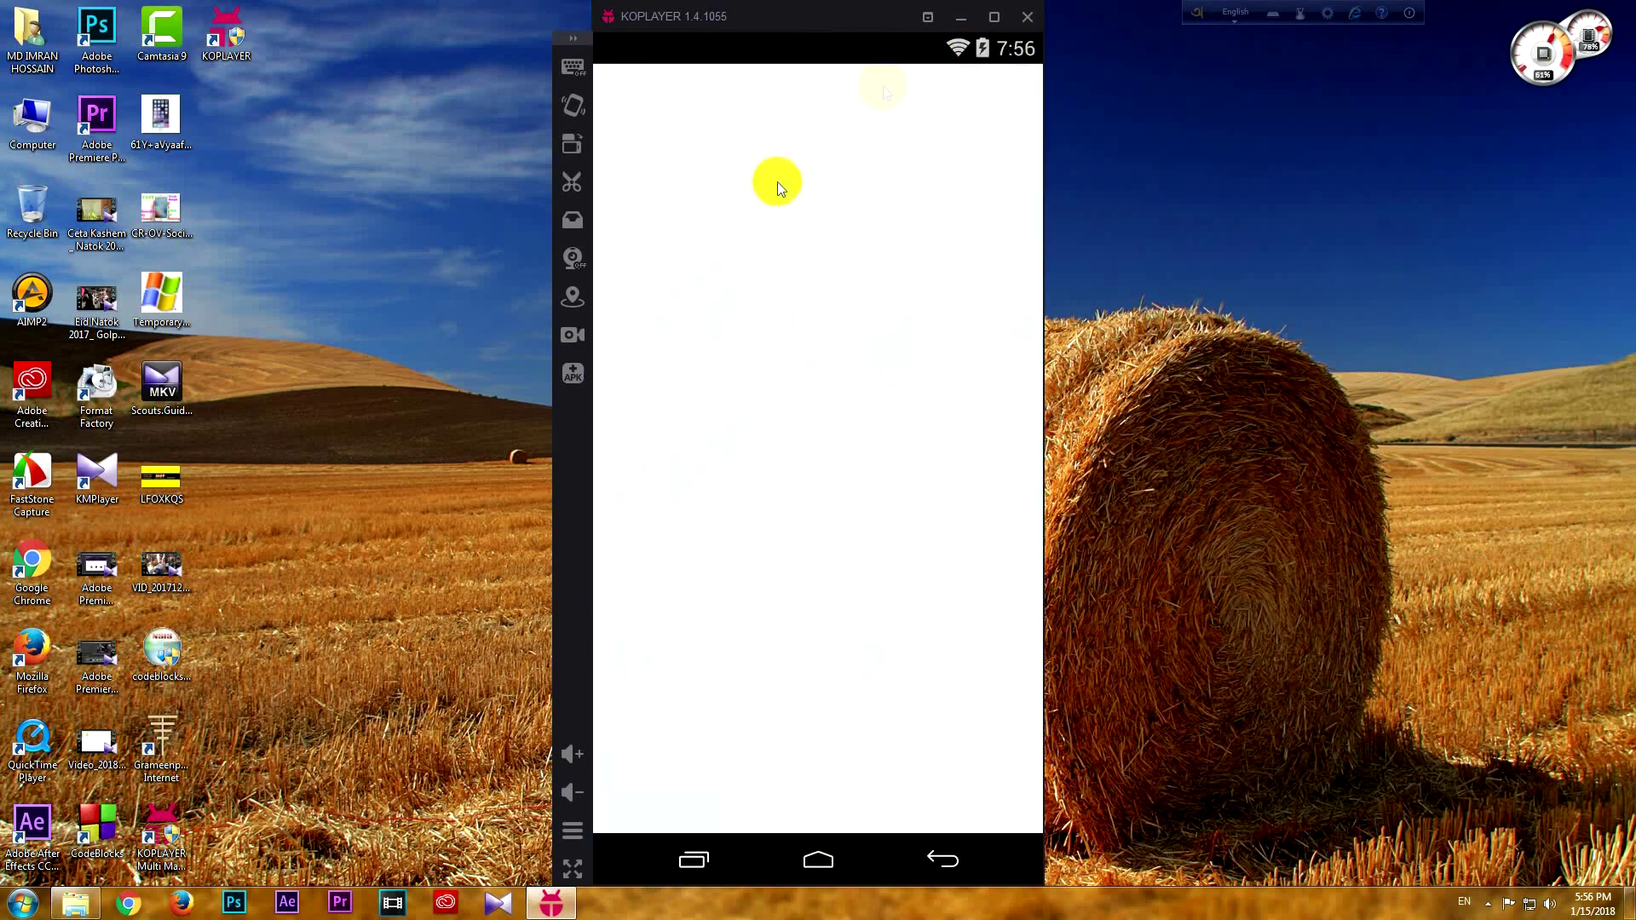
click(573, 146)
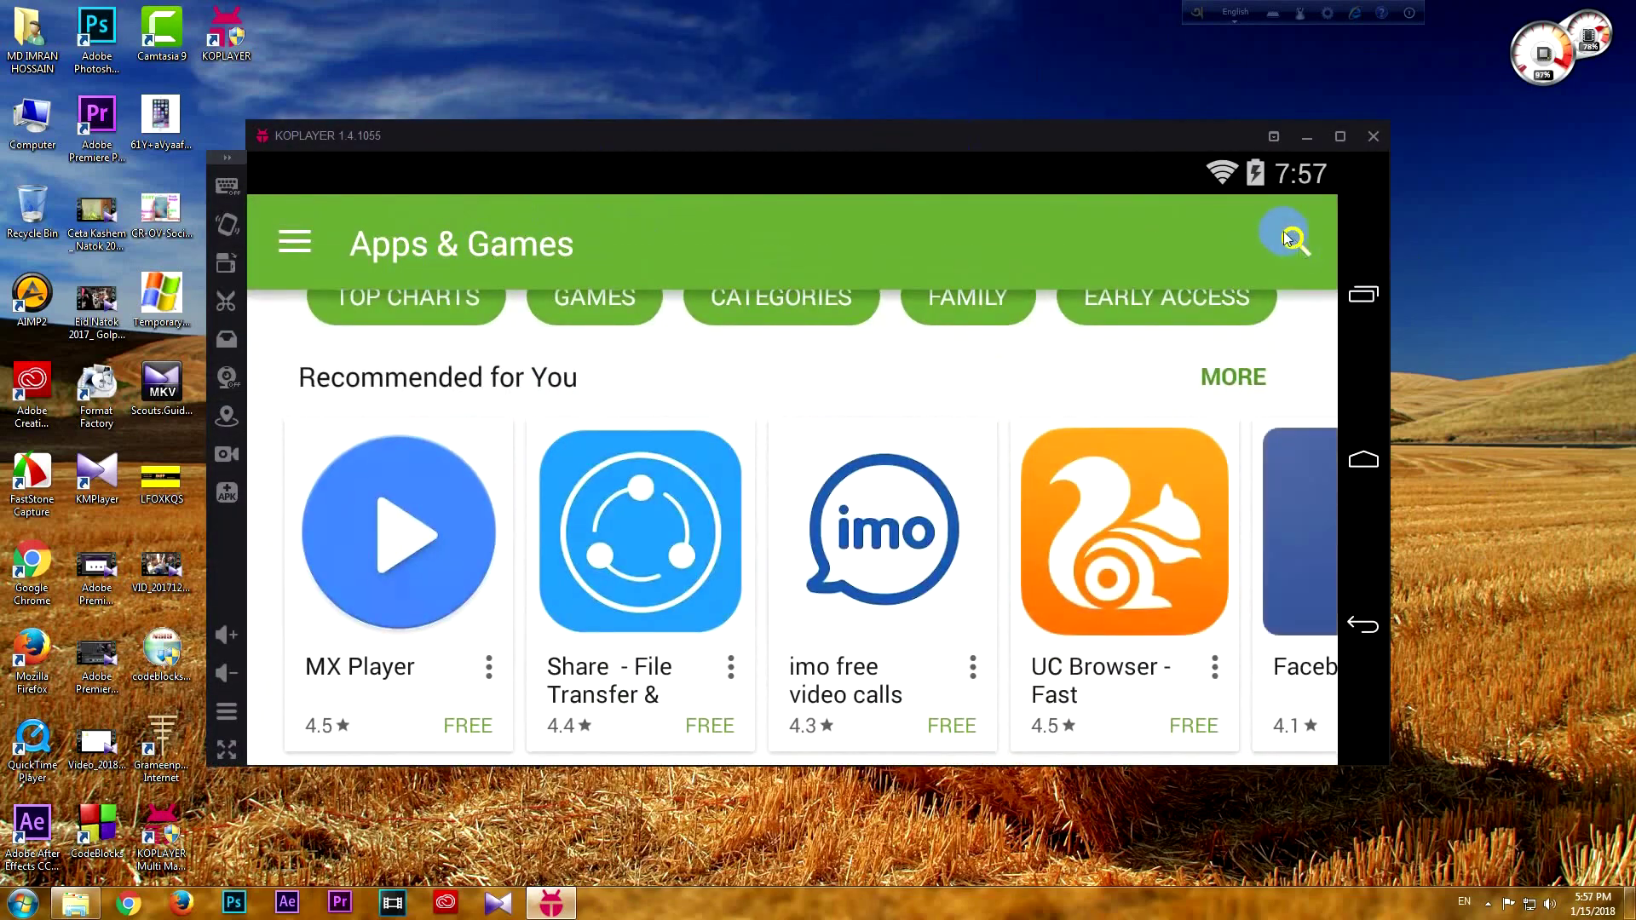
Search the Play Store for 'facebook', install and open Facebook Lite, then go back to the home screen
click(1291, 239)
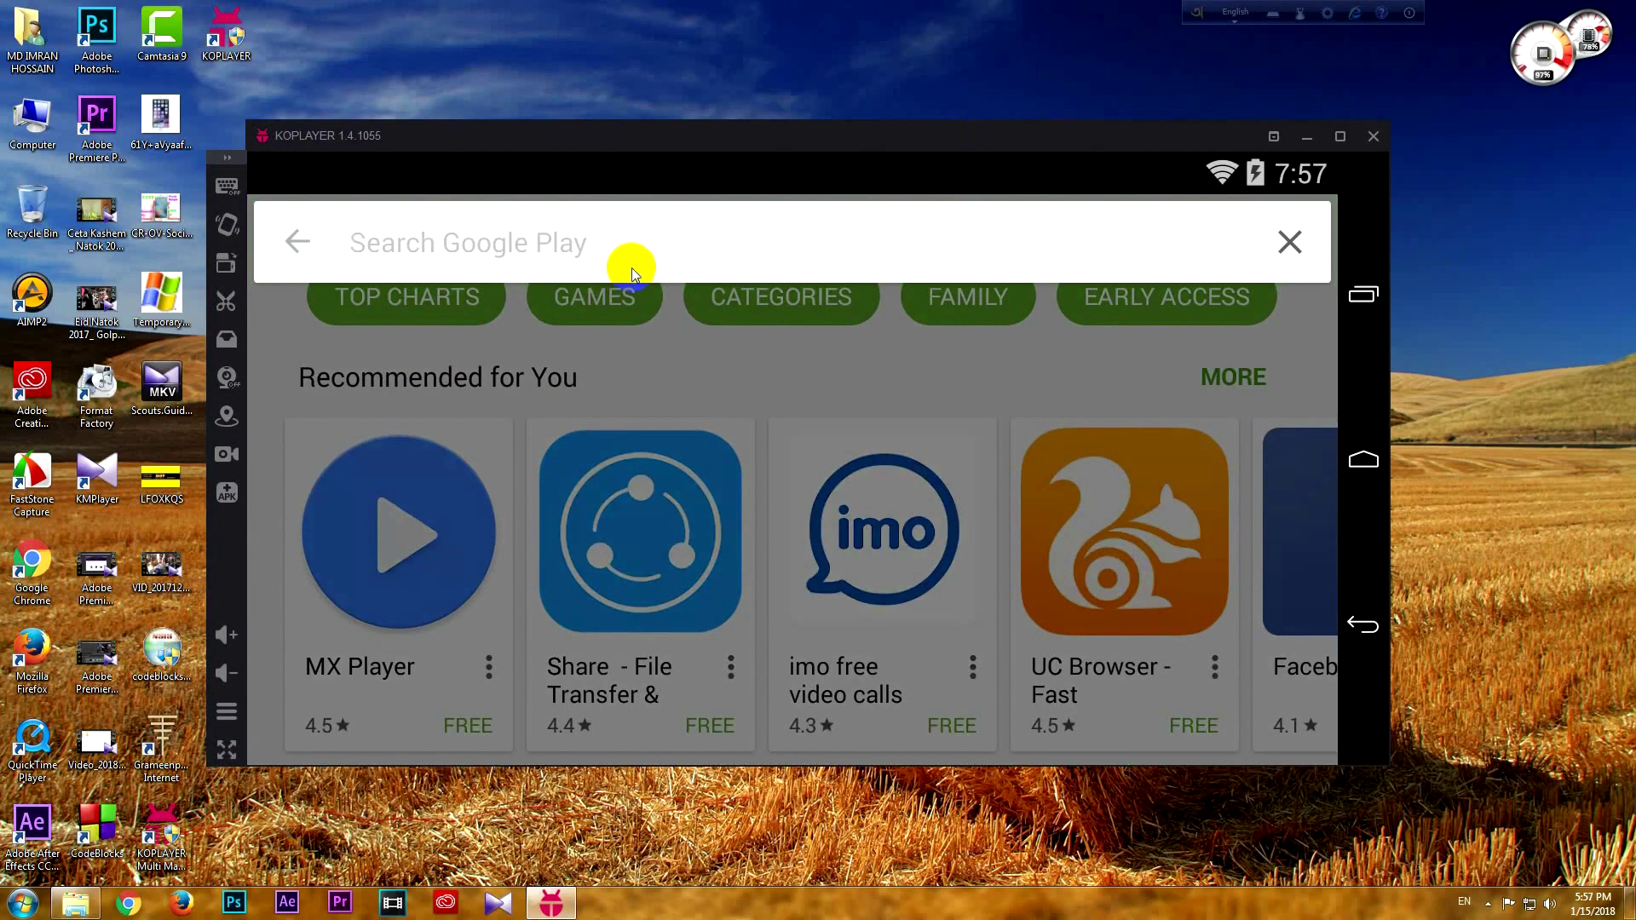
text(face)
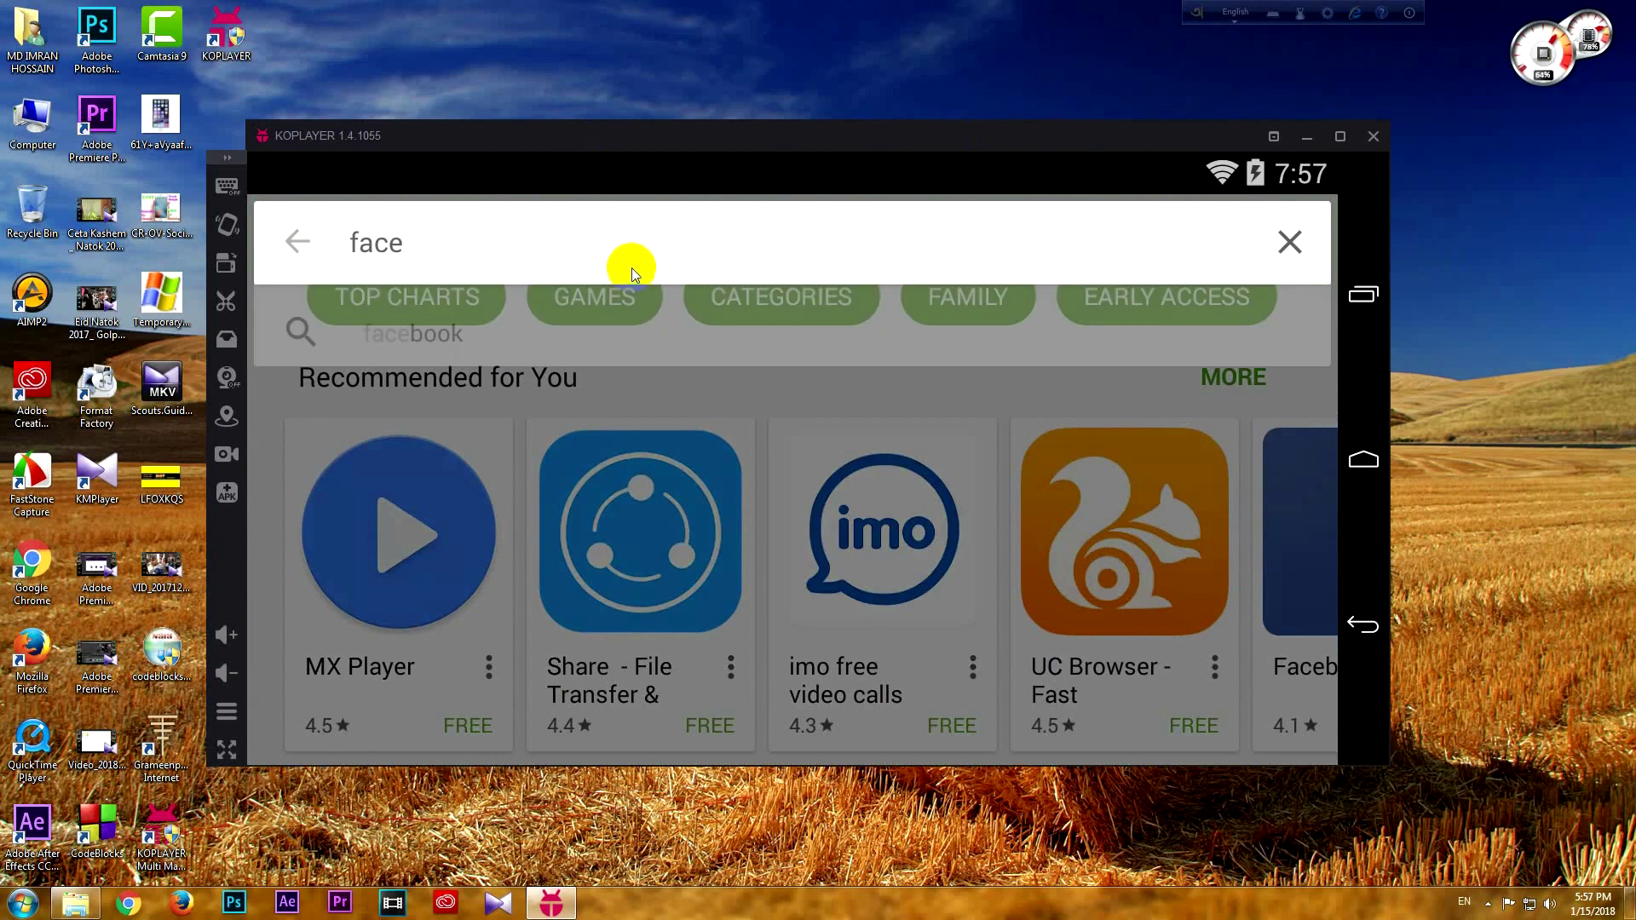
text(book)
key(Return)
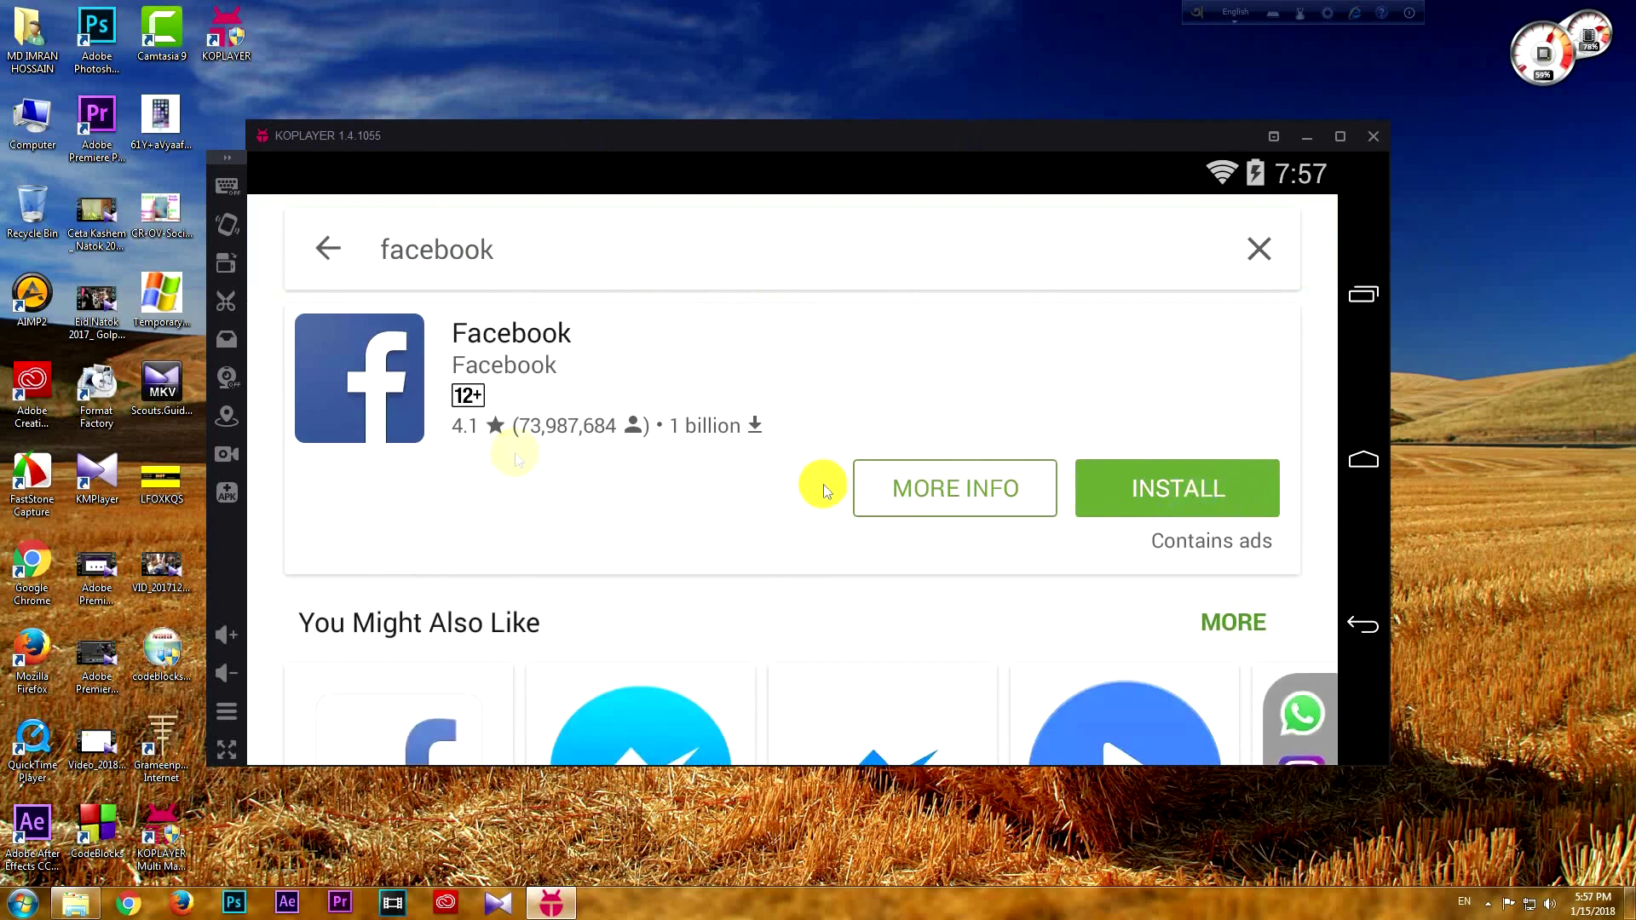
scroll(731, 585, down, 2)
click(476, 624)
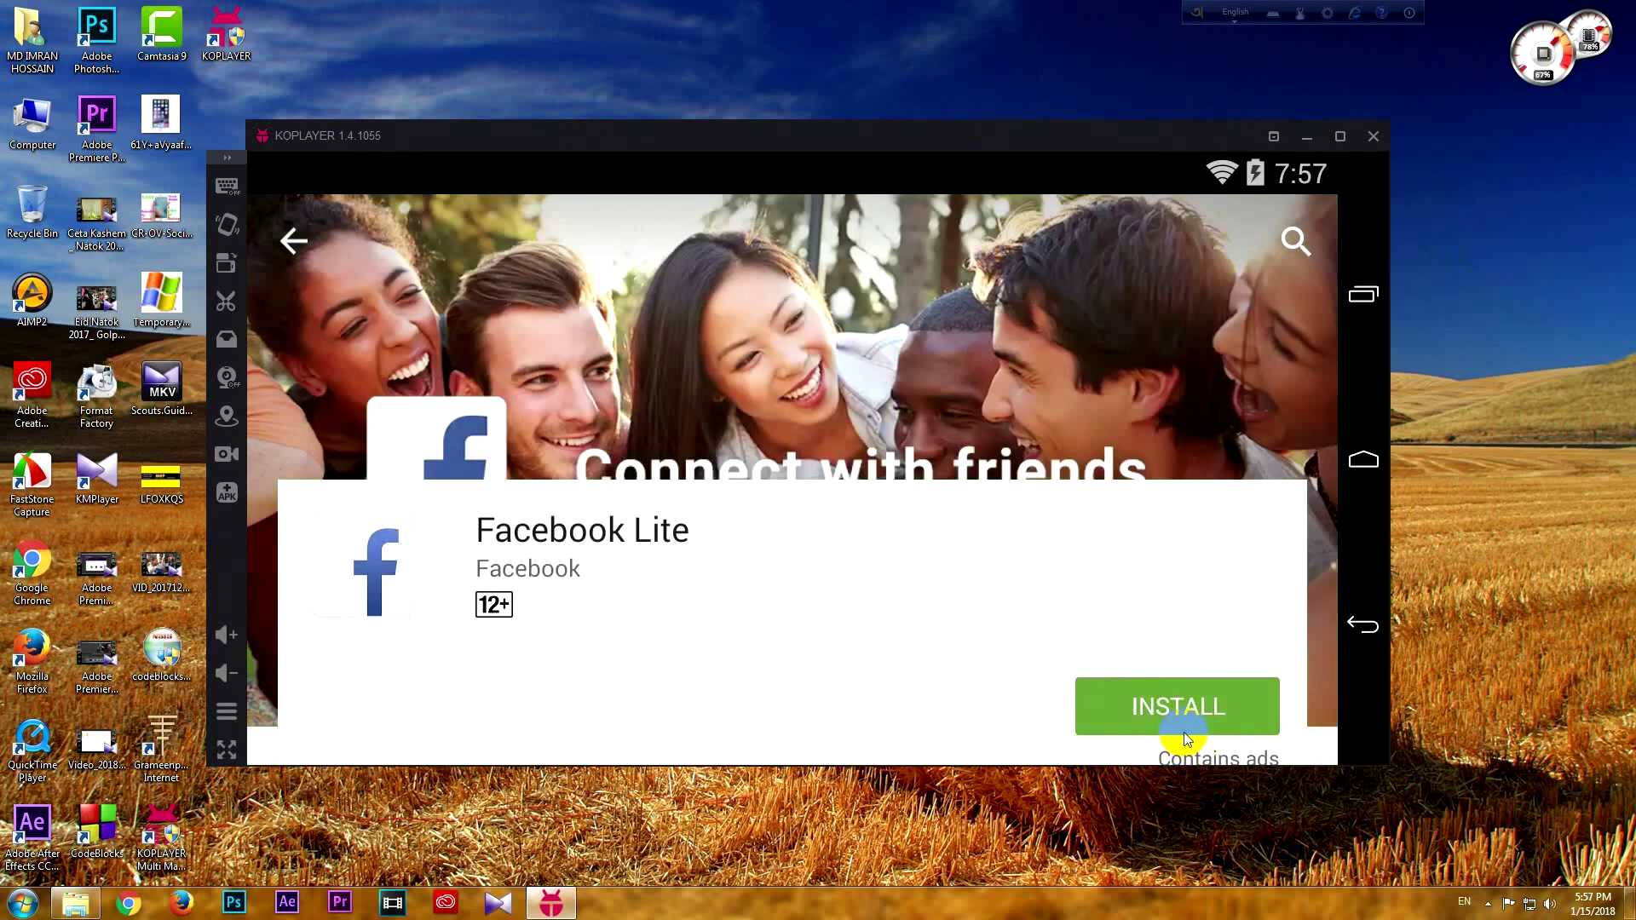
click(1184, 733)
click(960, 681)
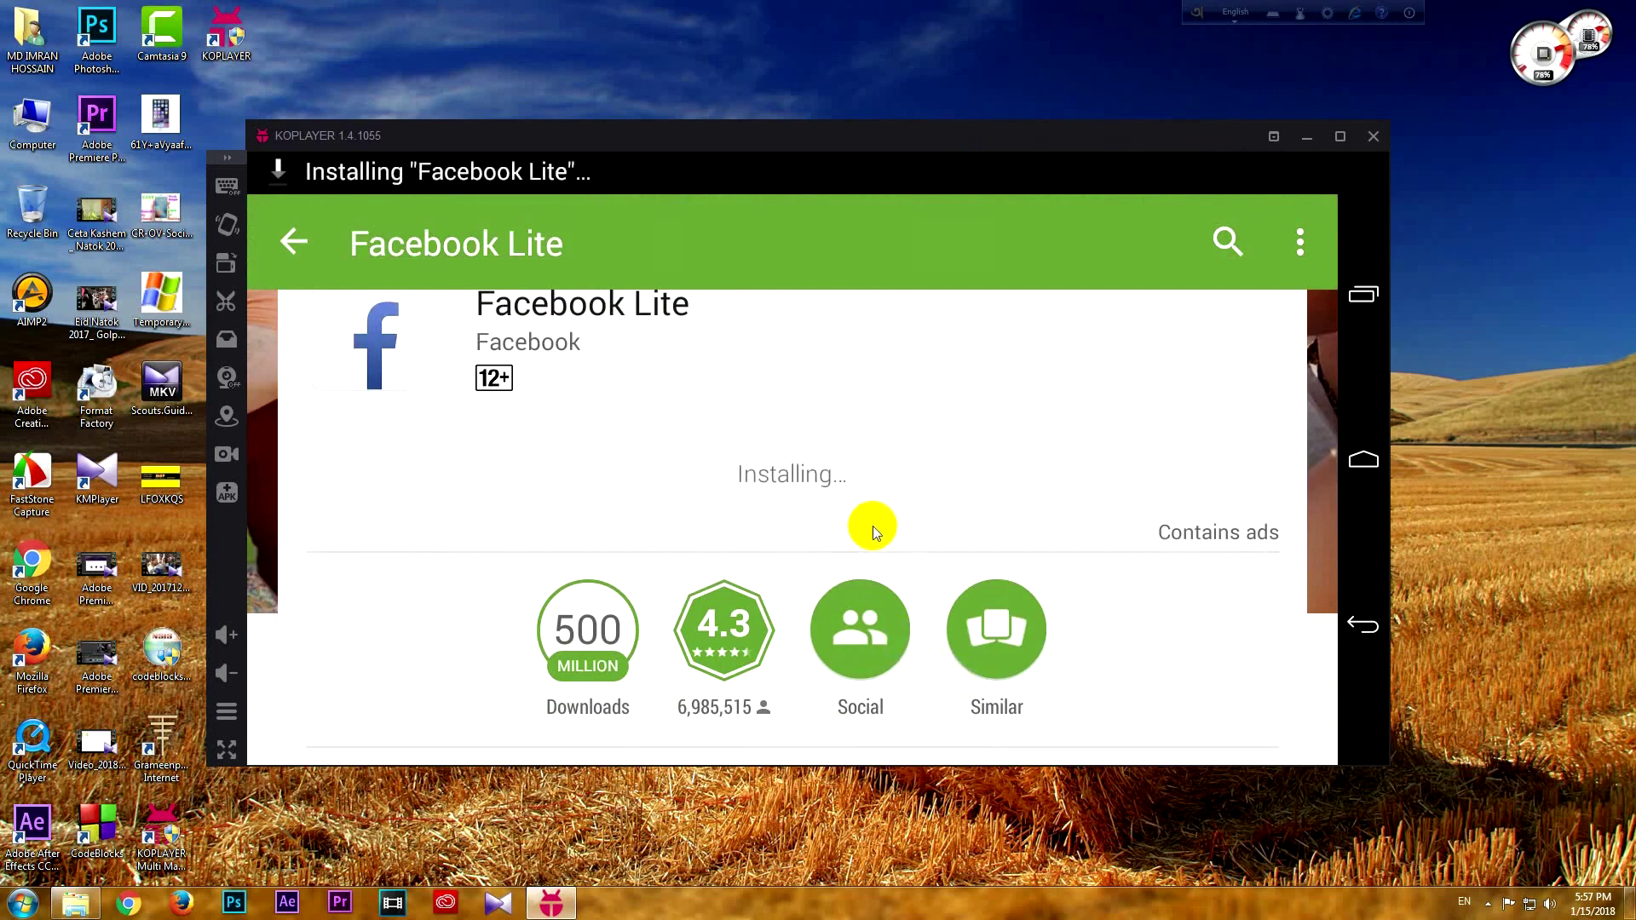
click(1226, 706)
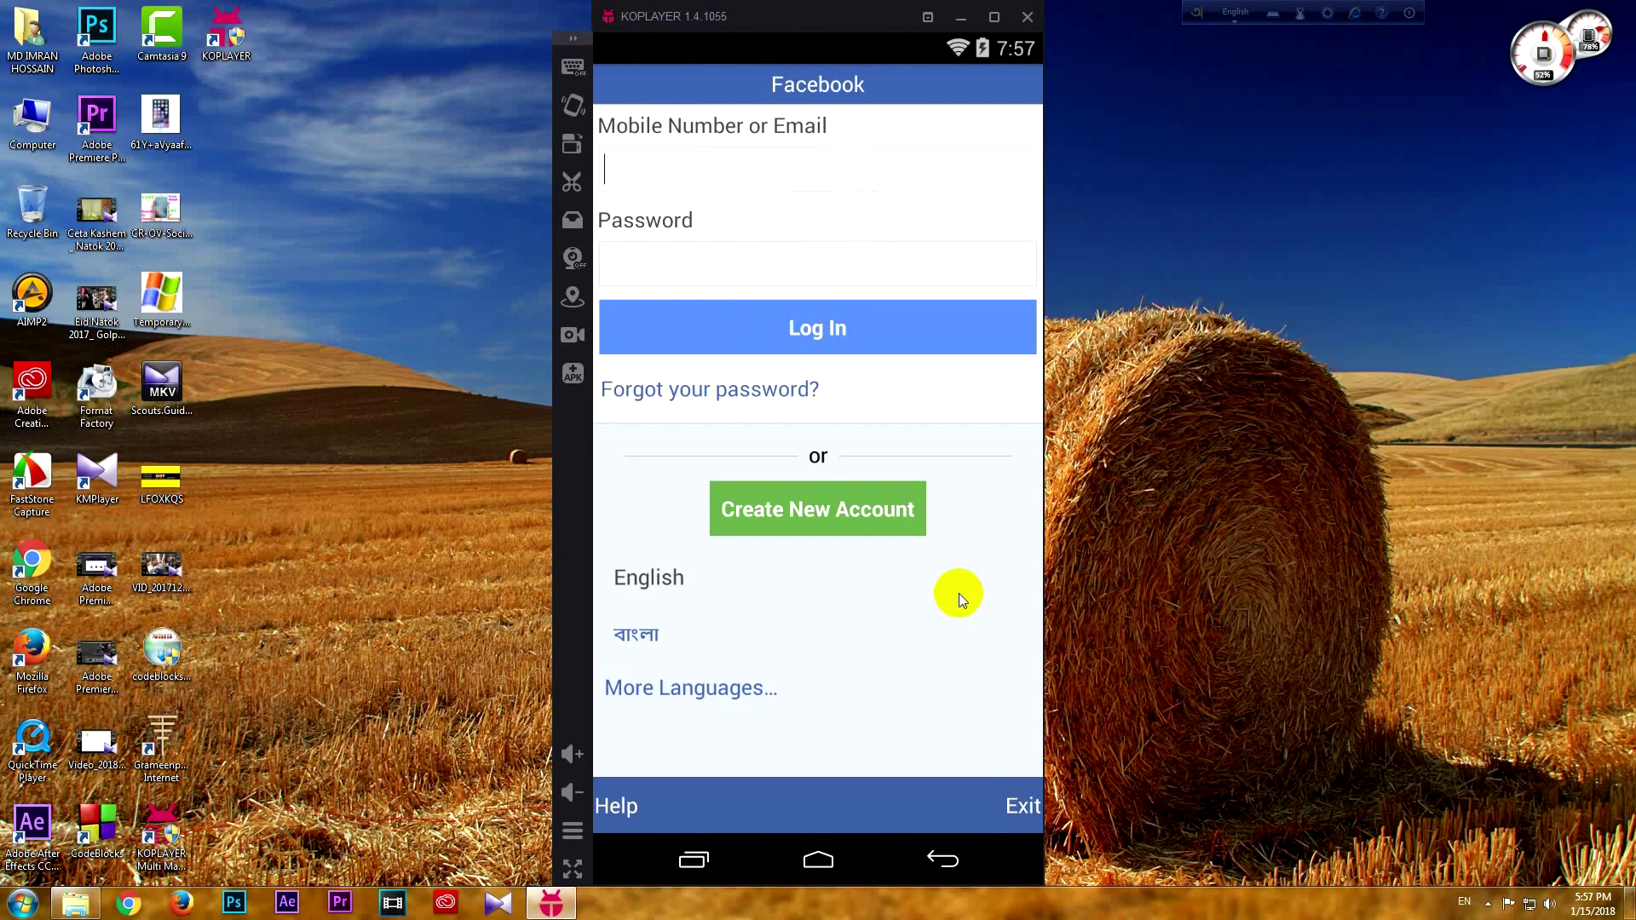
click(818, 860)
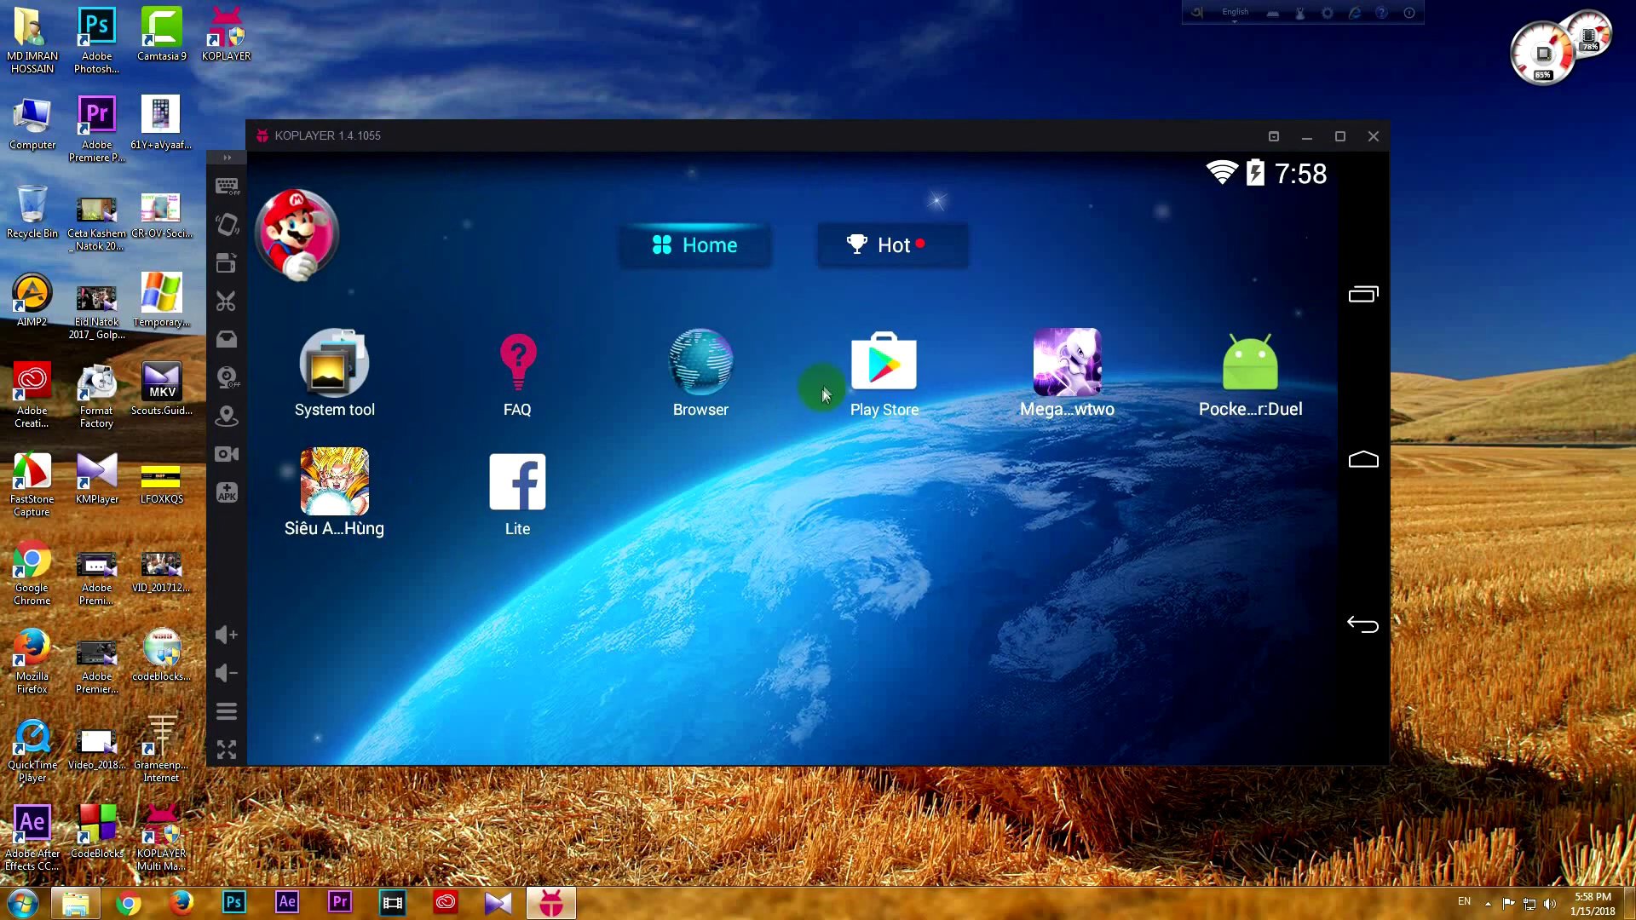
Replace the Play Store search with 'car' and start installing Hill Climb Racing
click(851, 365)
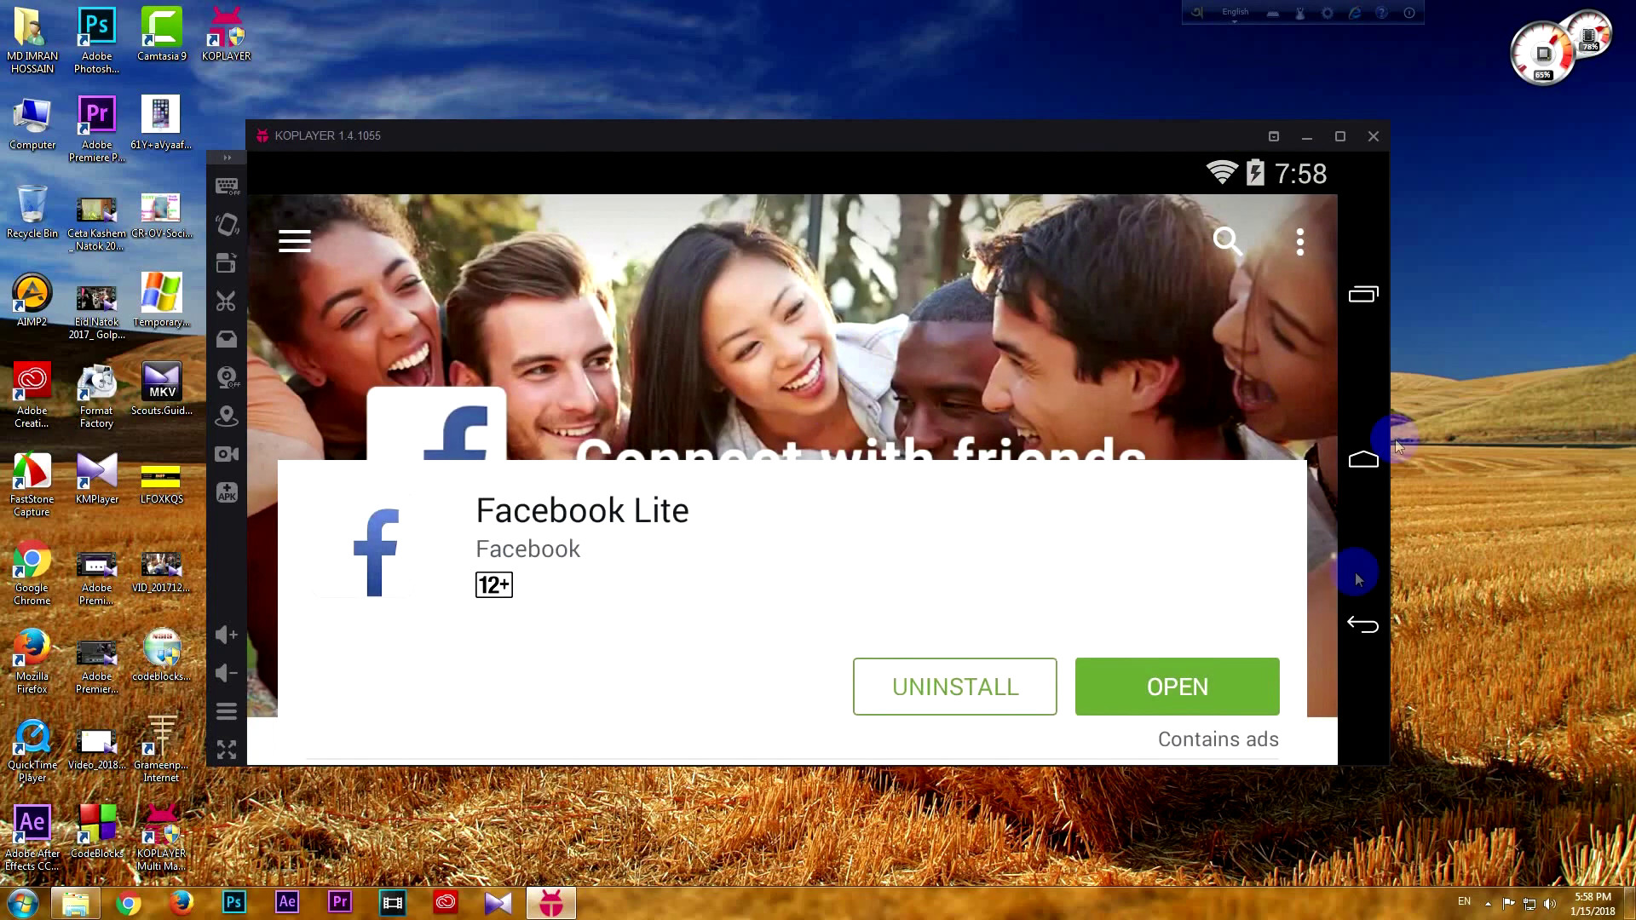
click(1362, 625)
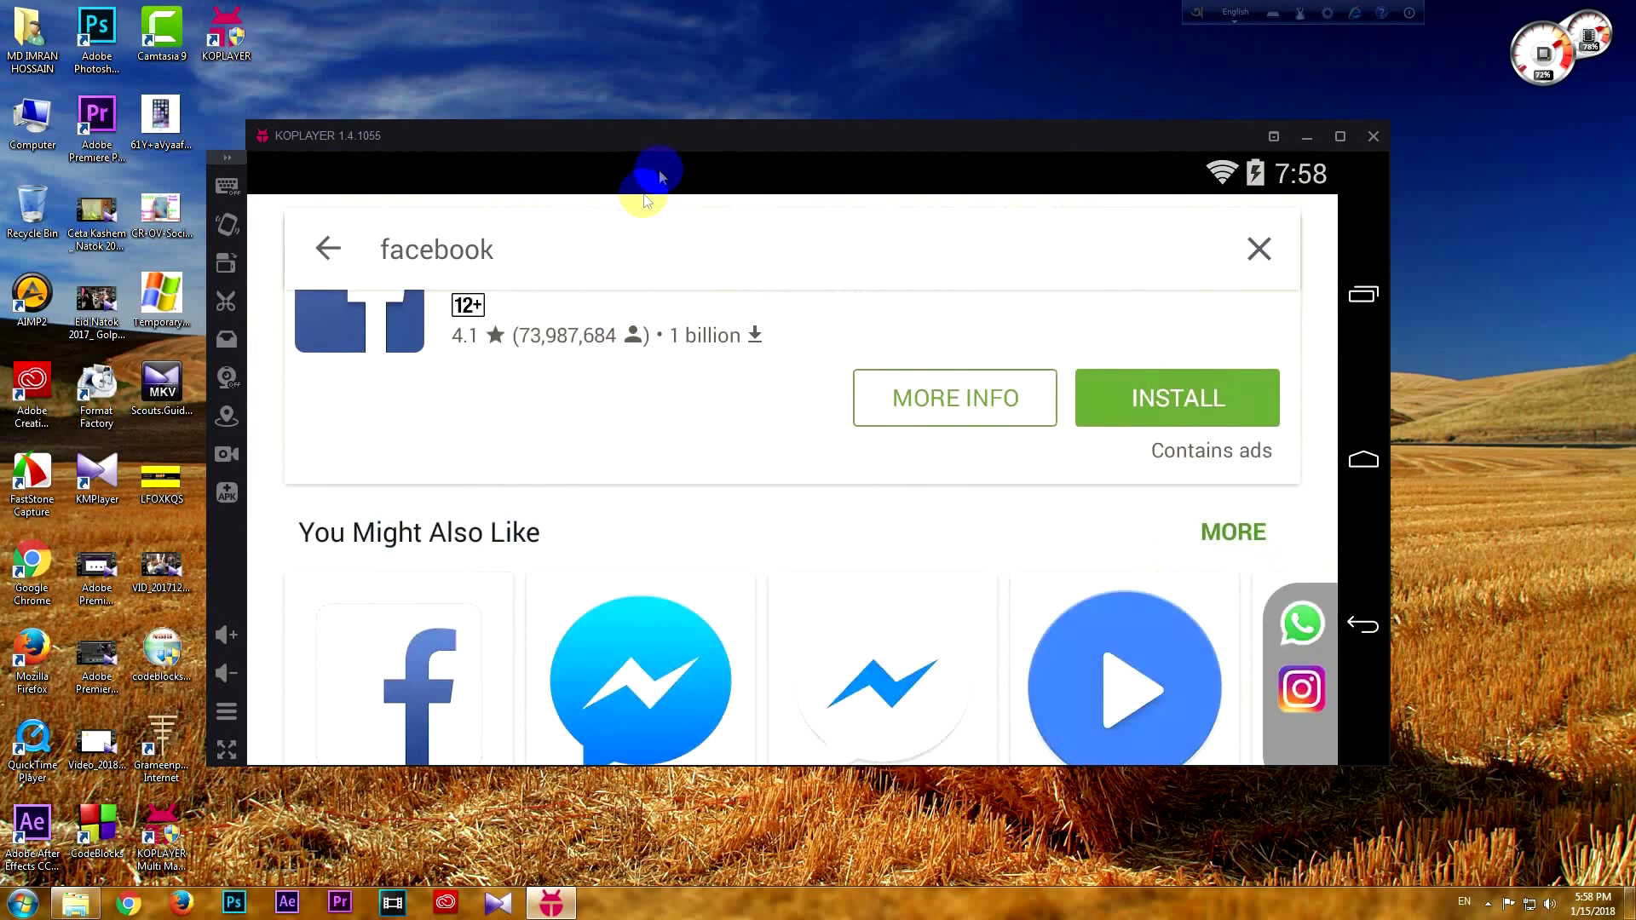
click(518, 254)
key(BackSpace)
key(BackSpace)
key(BackSpace)
key(BackSpace)
key(BackSpace)
key(BackSpace)
key(BackSpace)
key(BackSpace)
text(car)
key(Return)
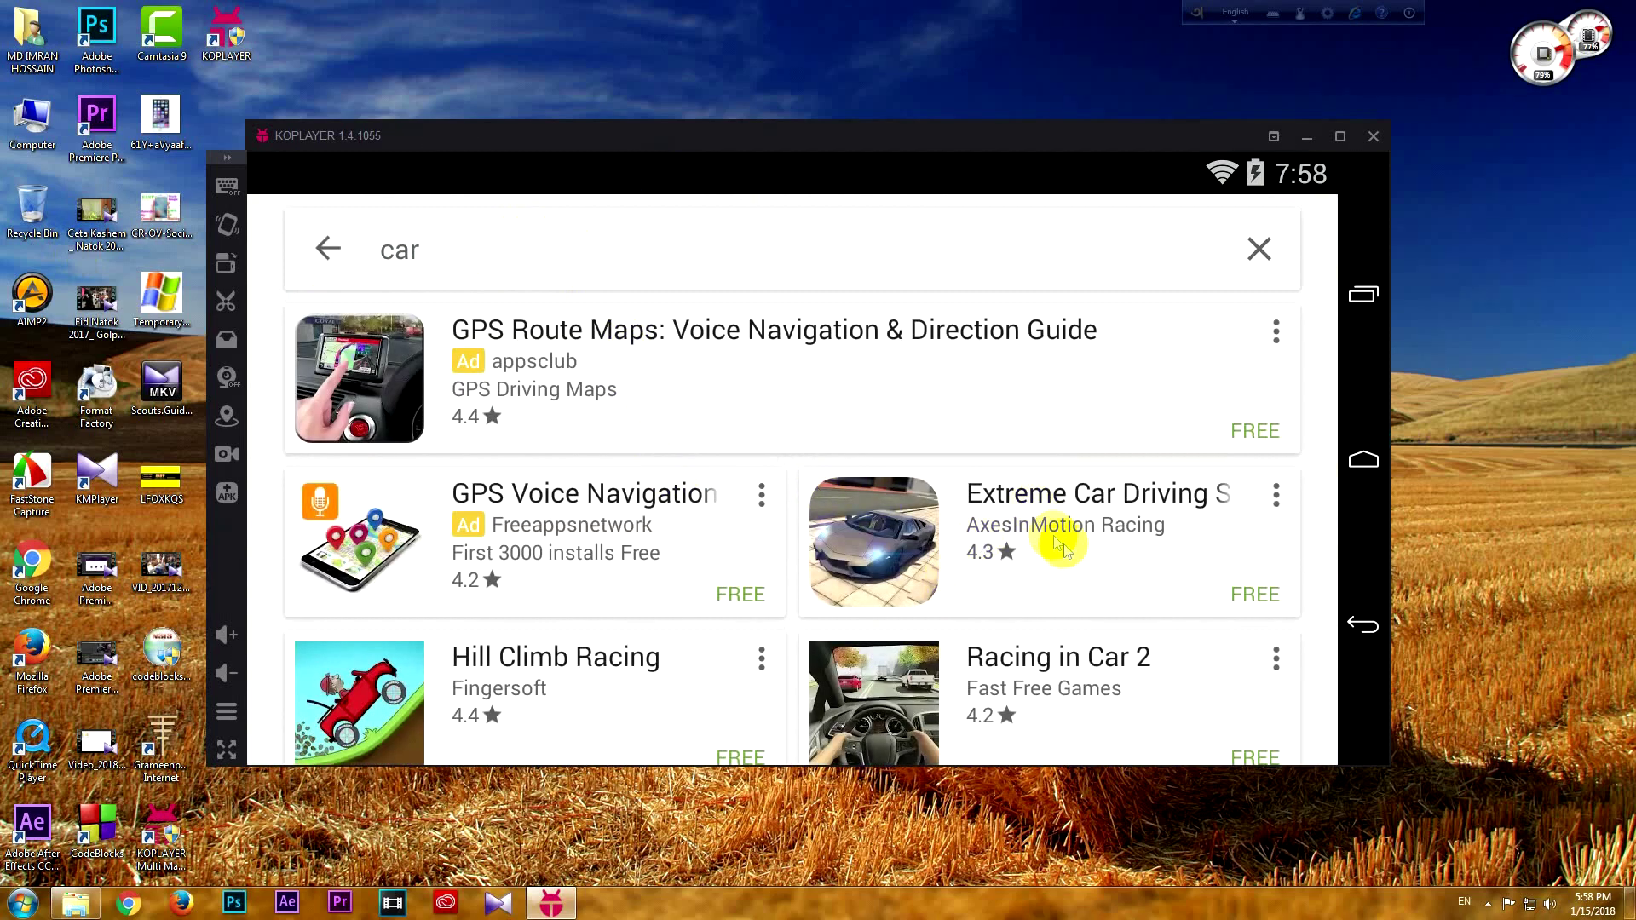
scroll(1064, 543, down, 2)
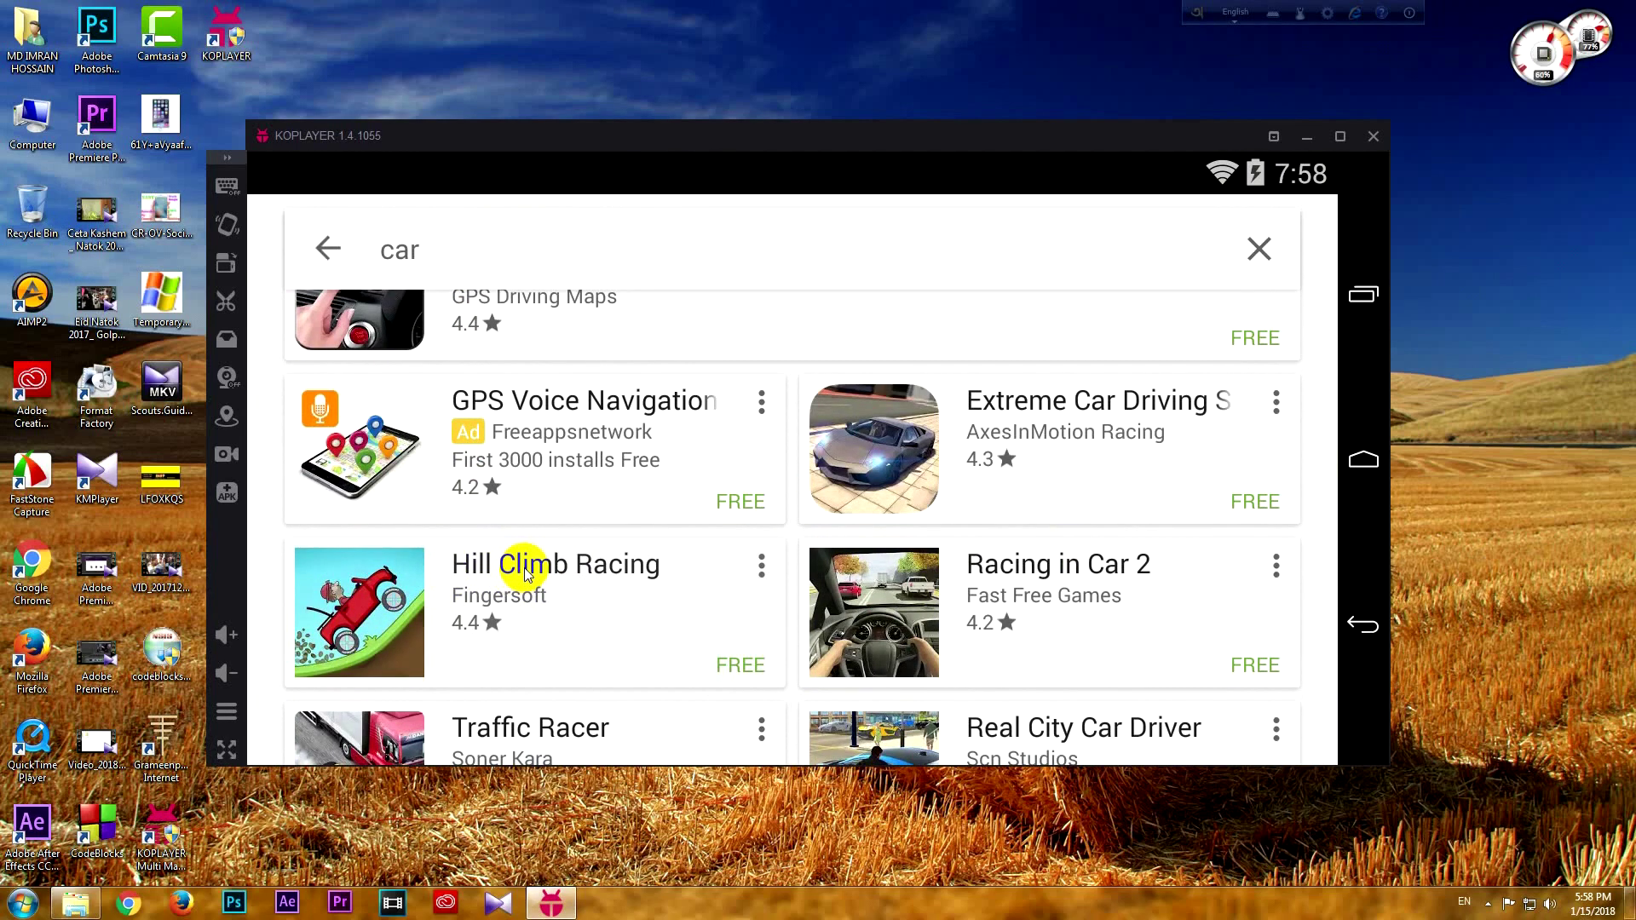
click(525, 574)
click(1184, 713)
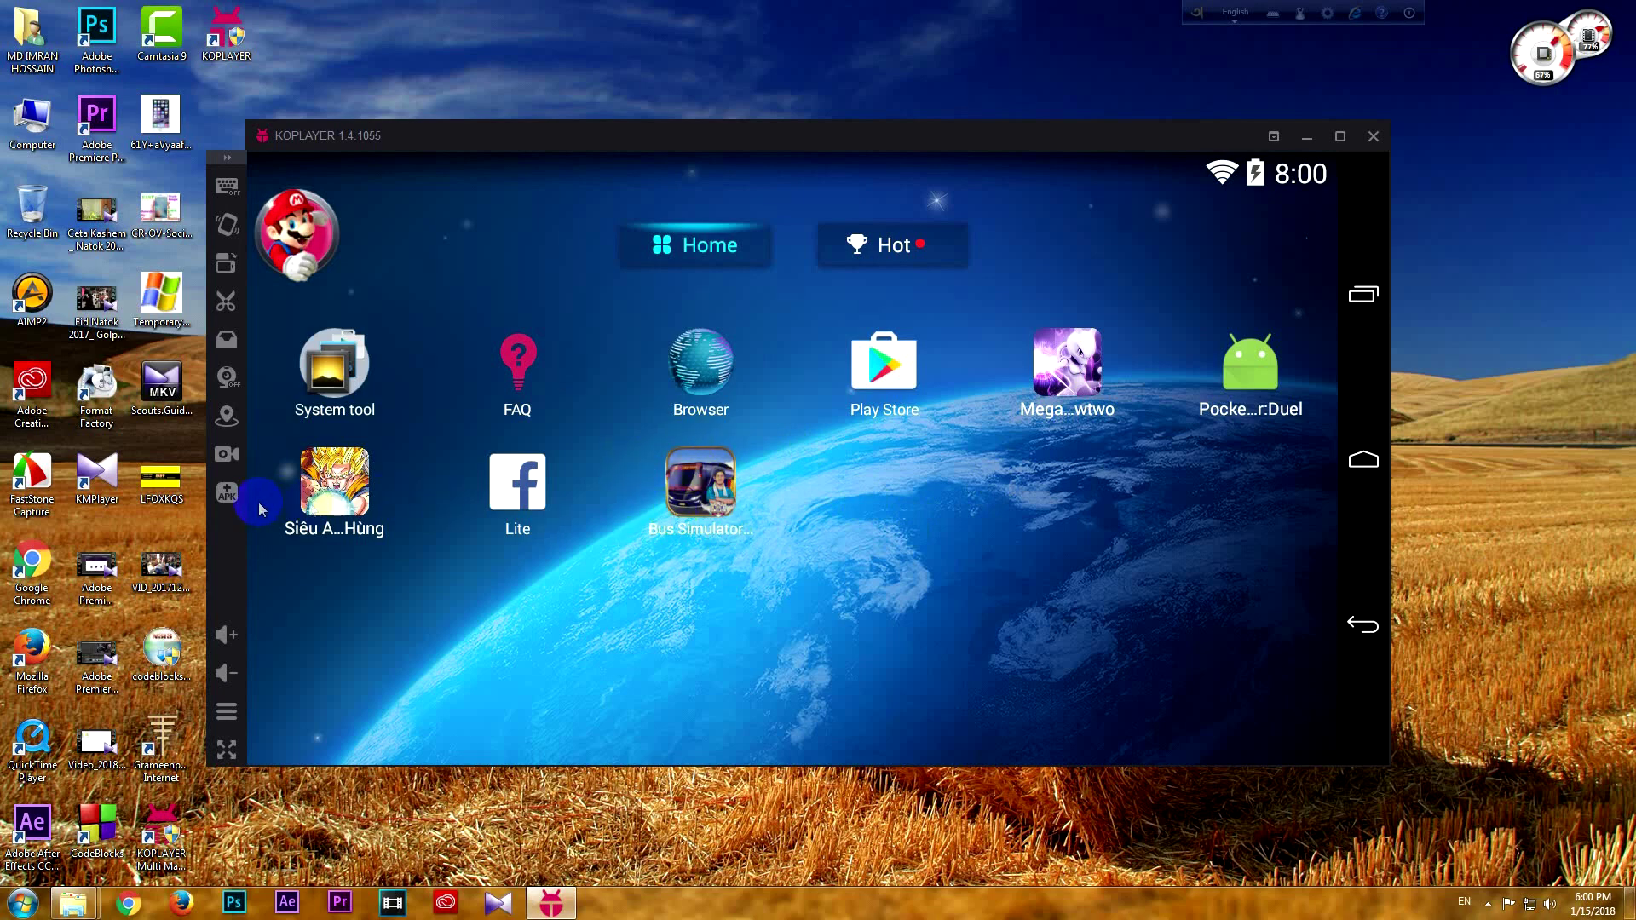
Start an APK install and browse to the Softwear folder on the VIDEO (G:) drive
click(225, 494)
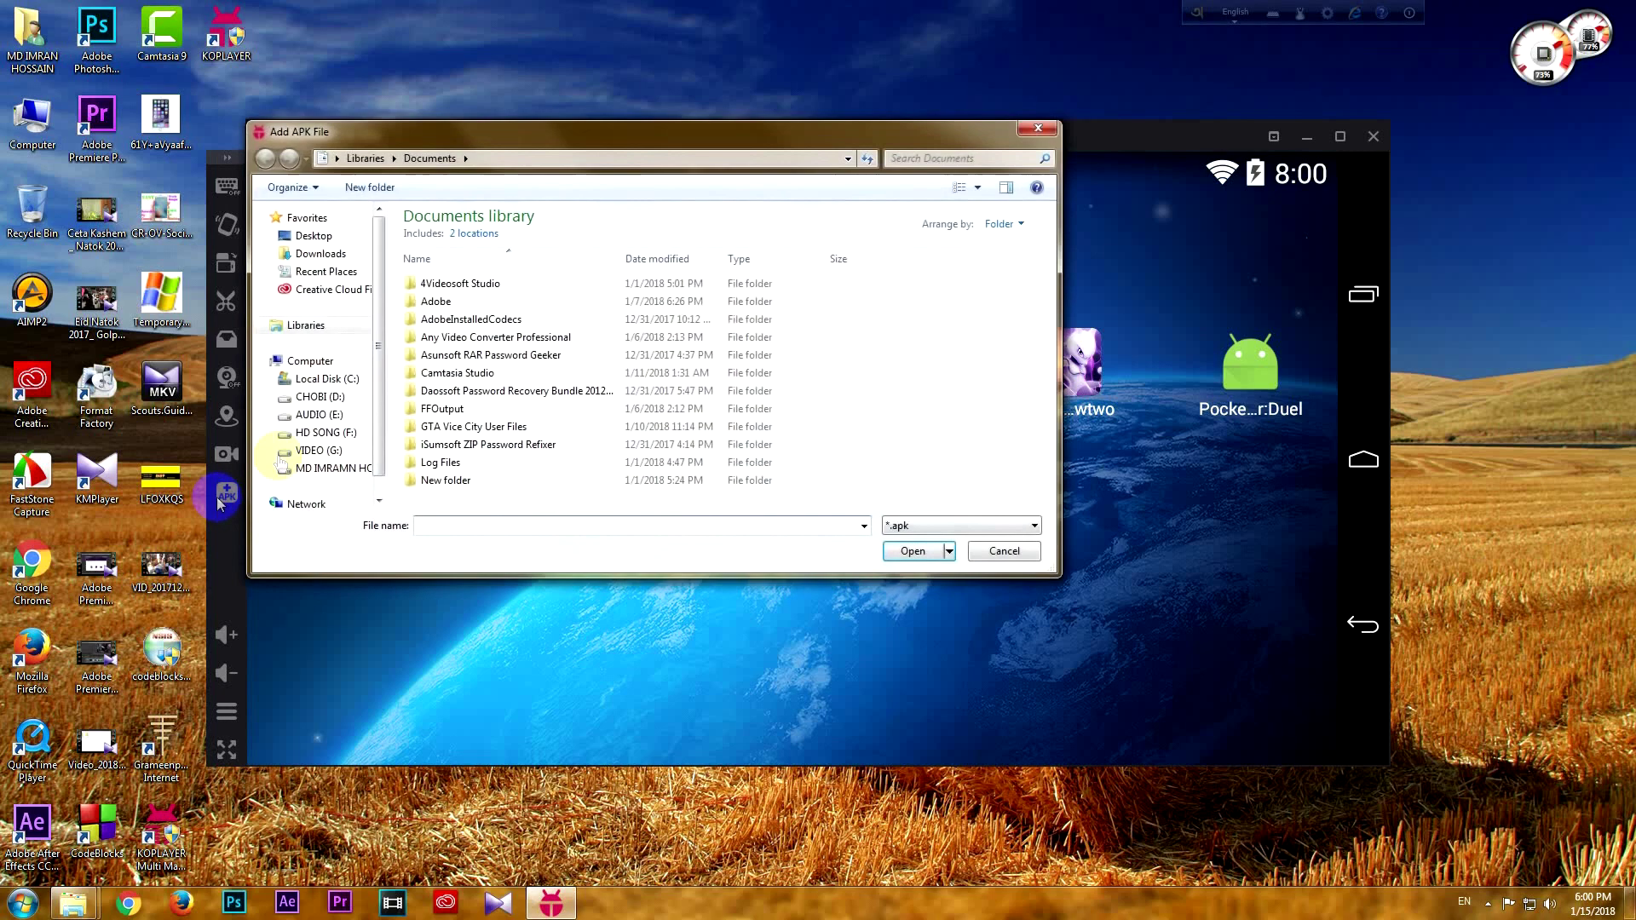
click(323, 460)
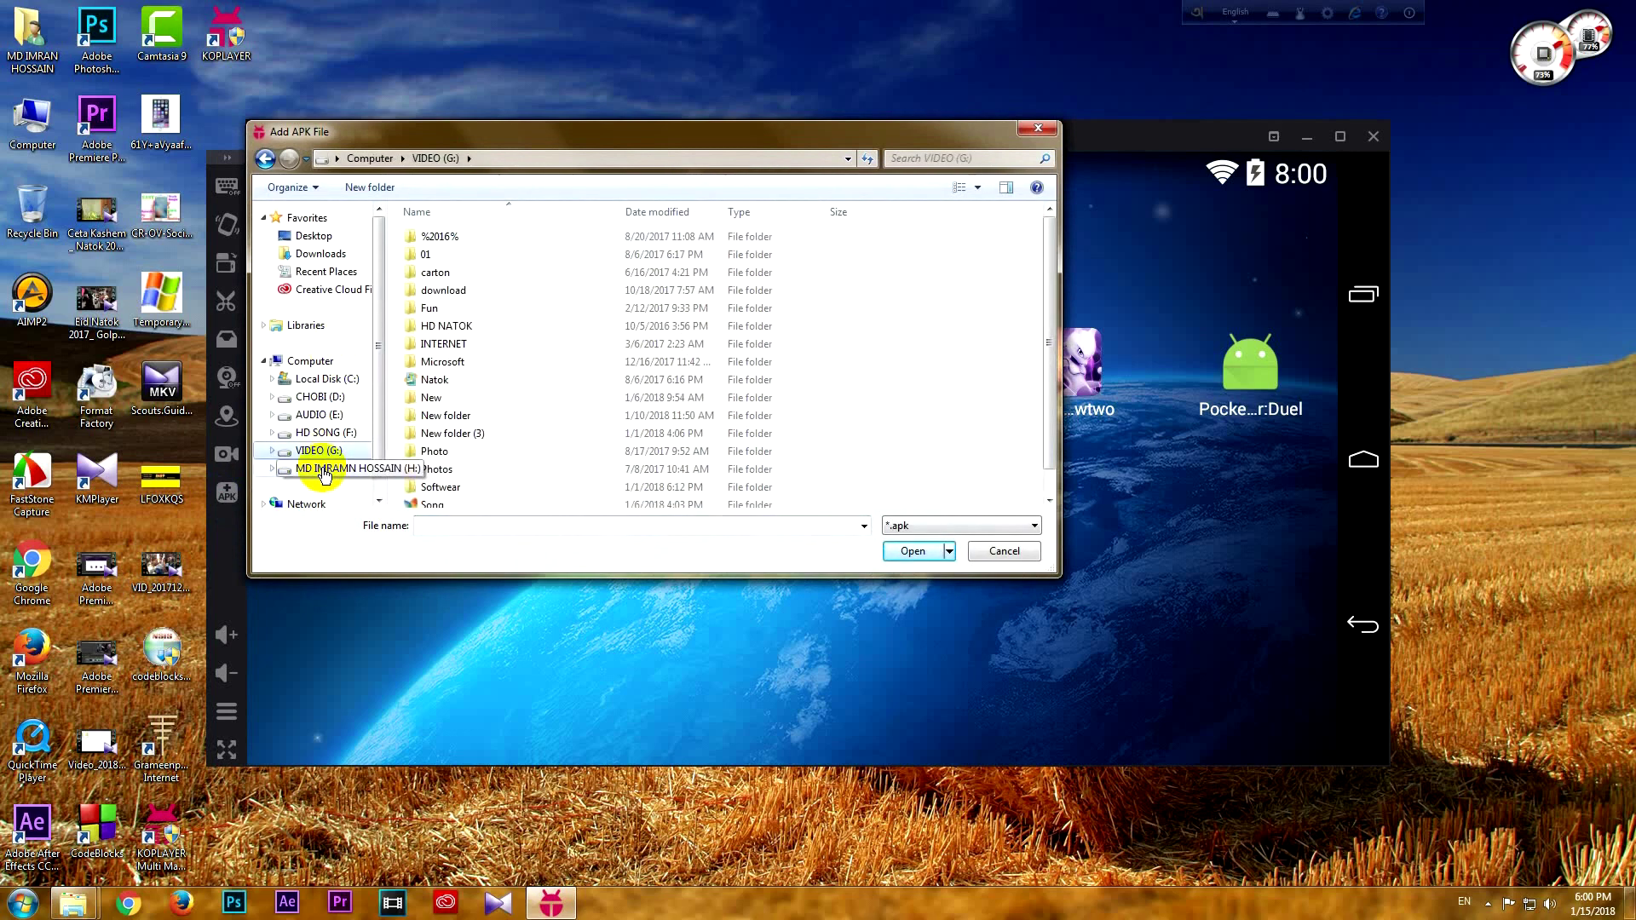
click(468, 453)
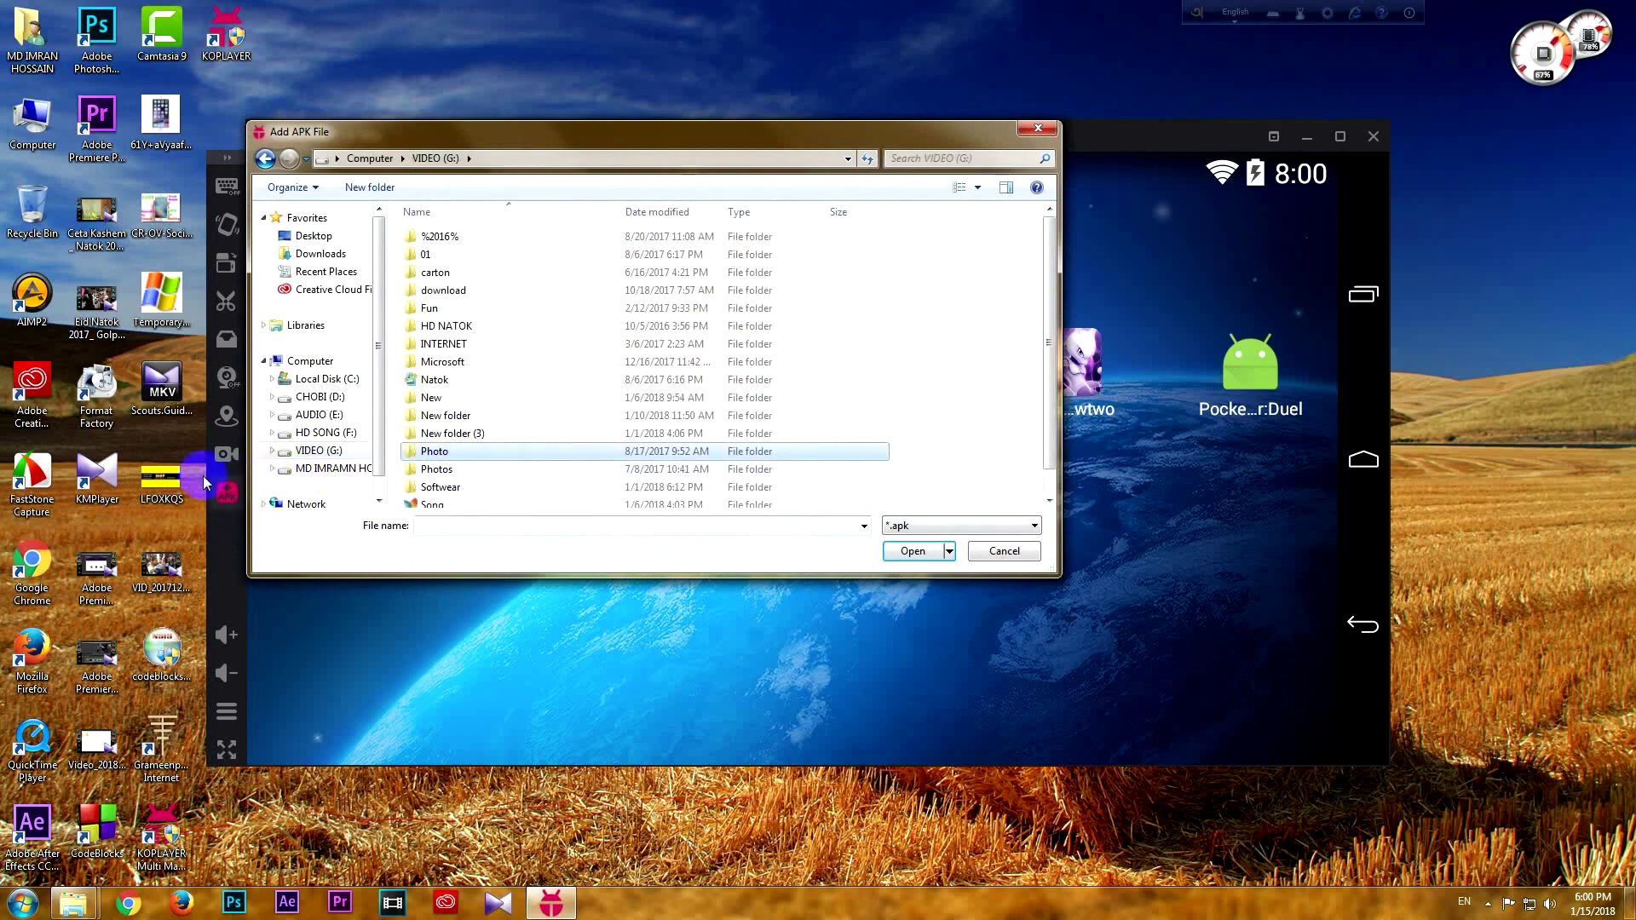
scroll(514, 428, down, 1)
double_click(467, 458)
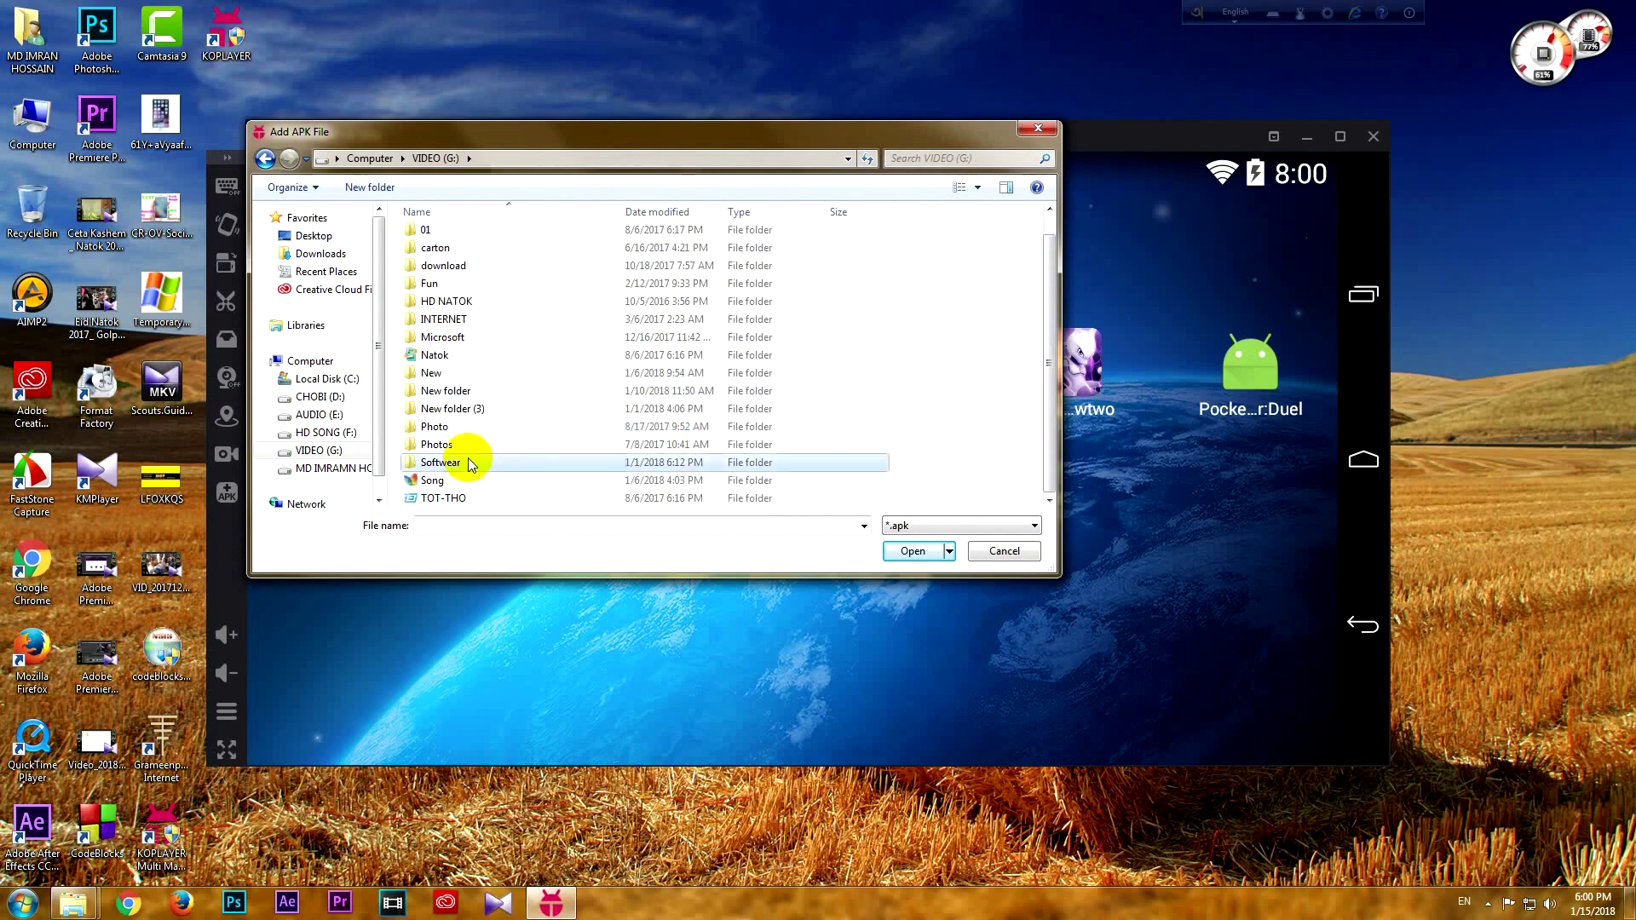
Install the imo APK from the apps folder, then launch Bus Simulator
scroll(490, 415, down, 6)
scroll(488, 422, up, 8)
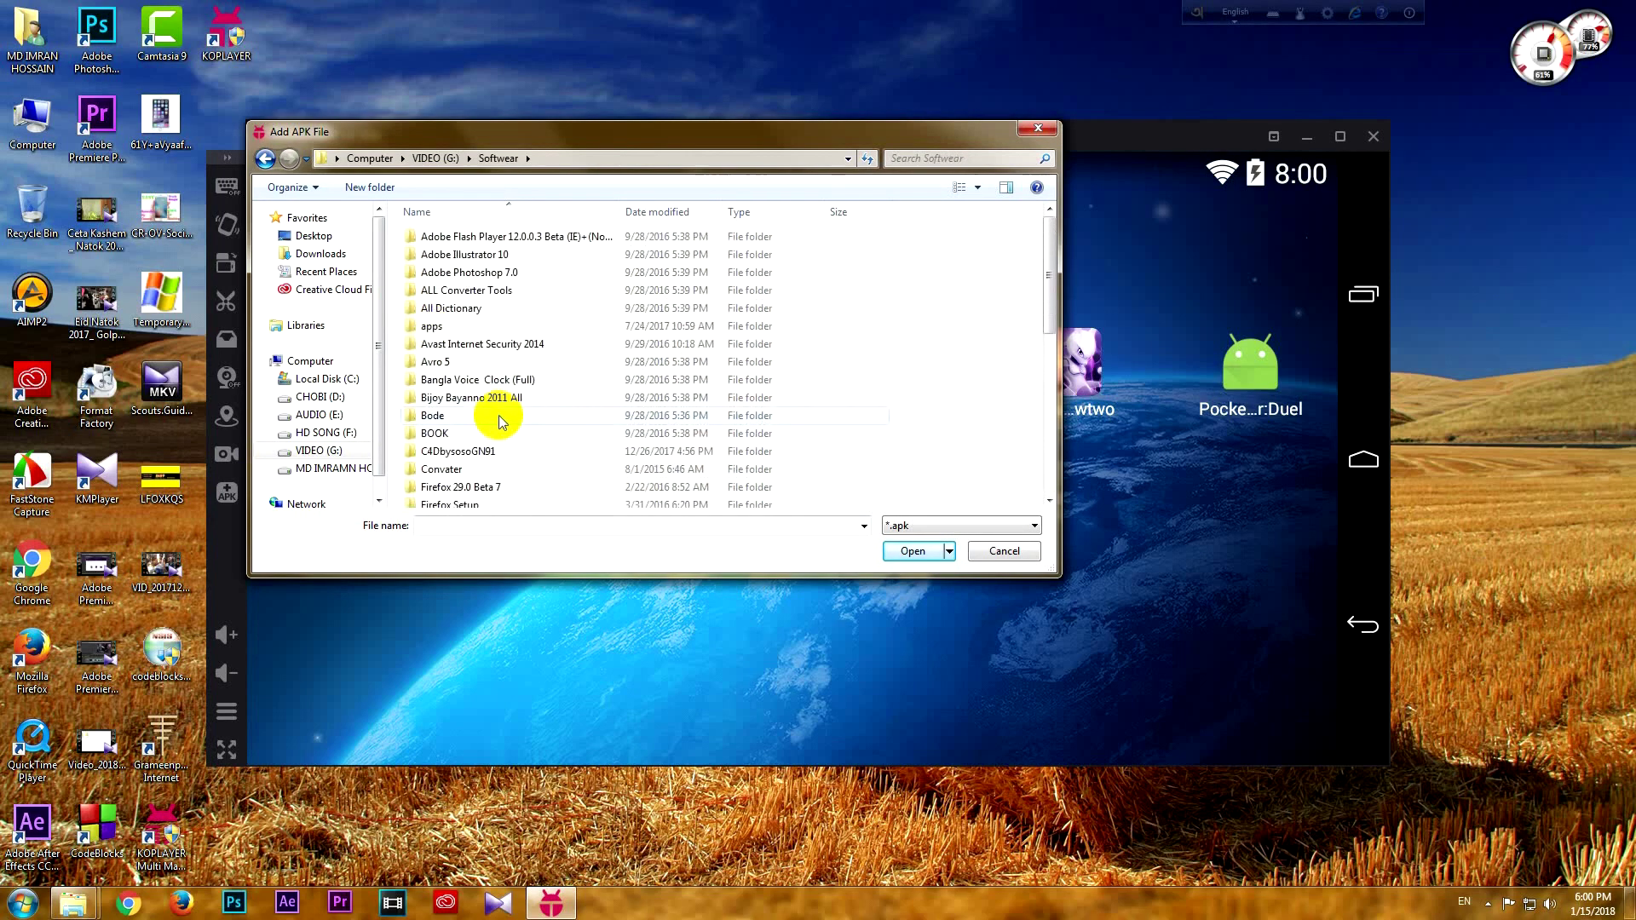
double_click(449, 329)
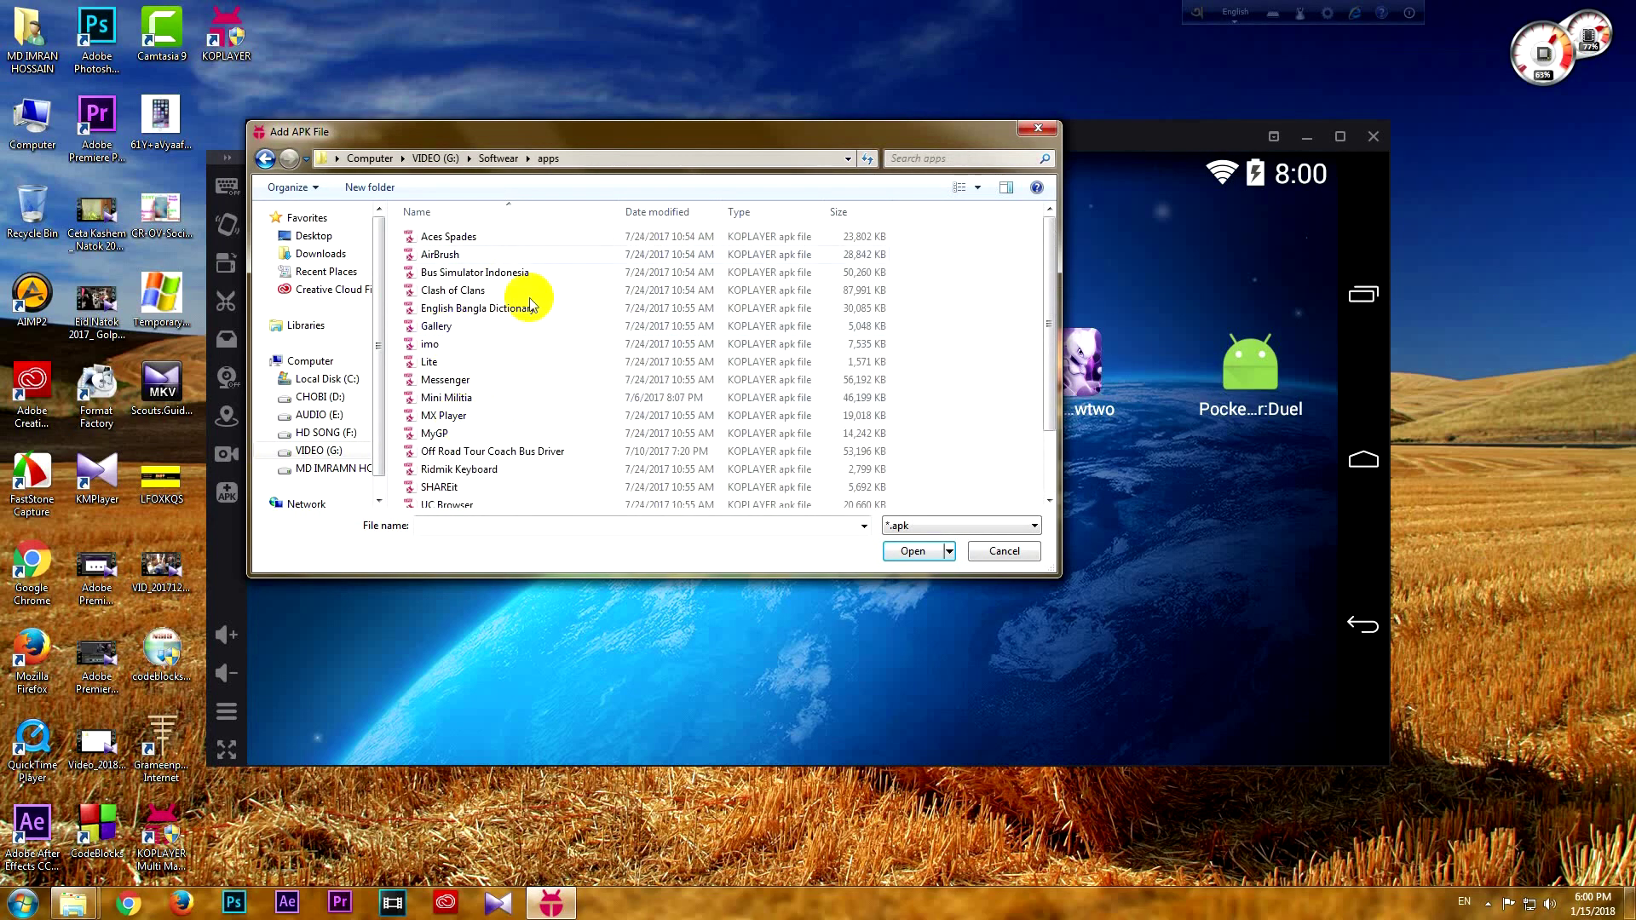
click(436, 348)
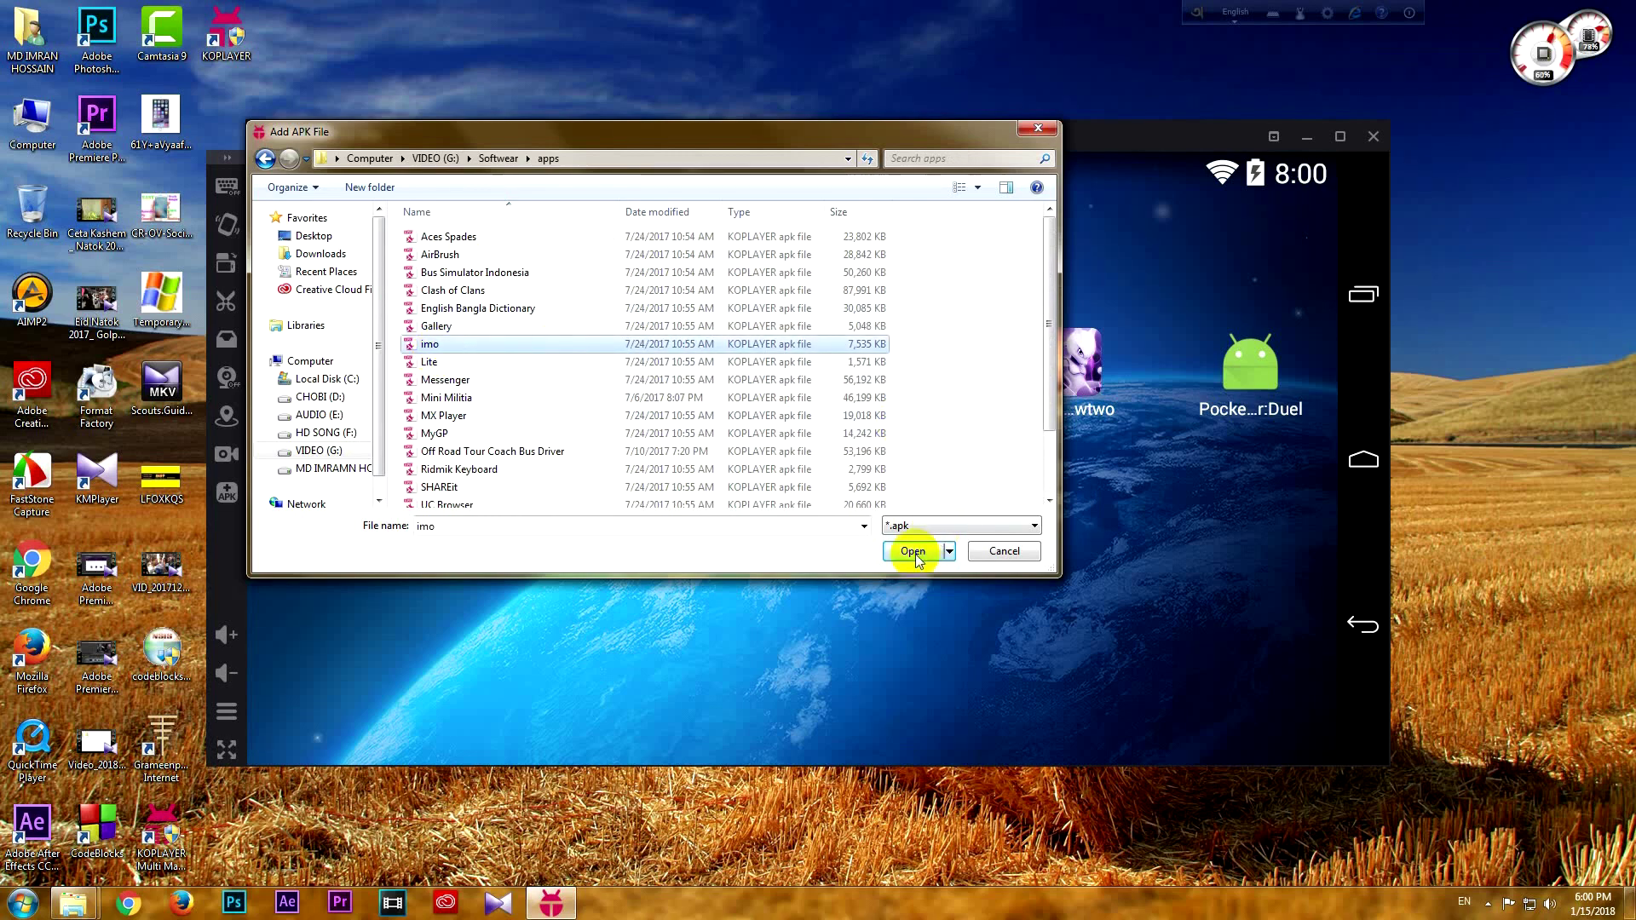
click(912, 552)
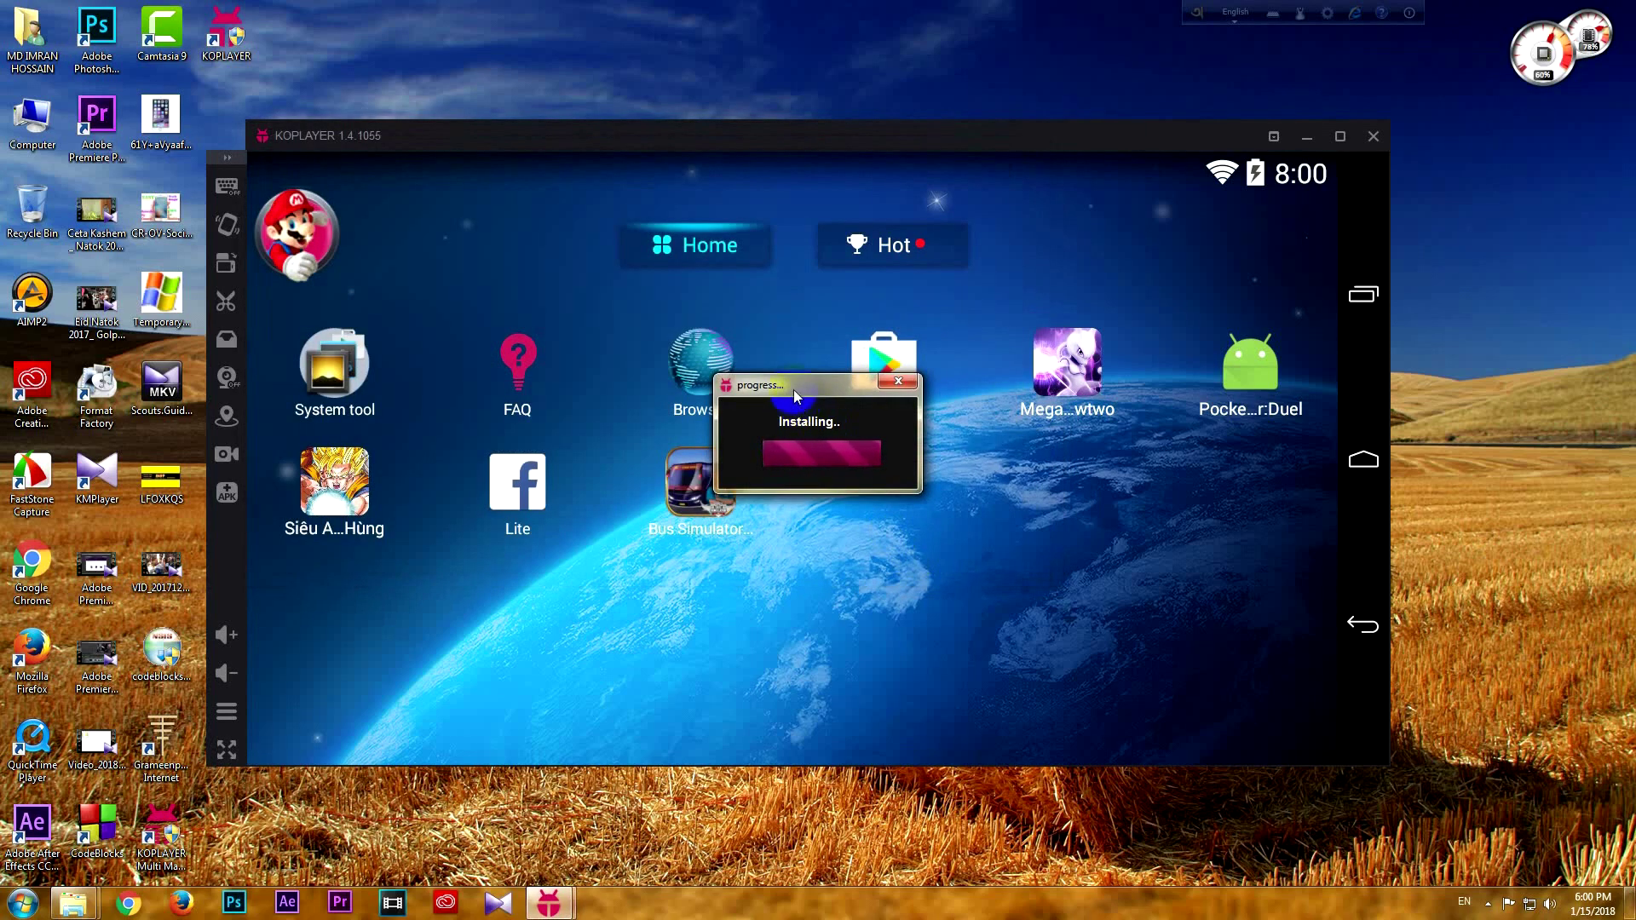
drag(795, 390, 992, 492)
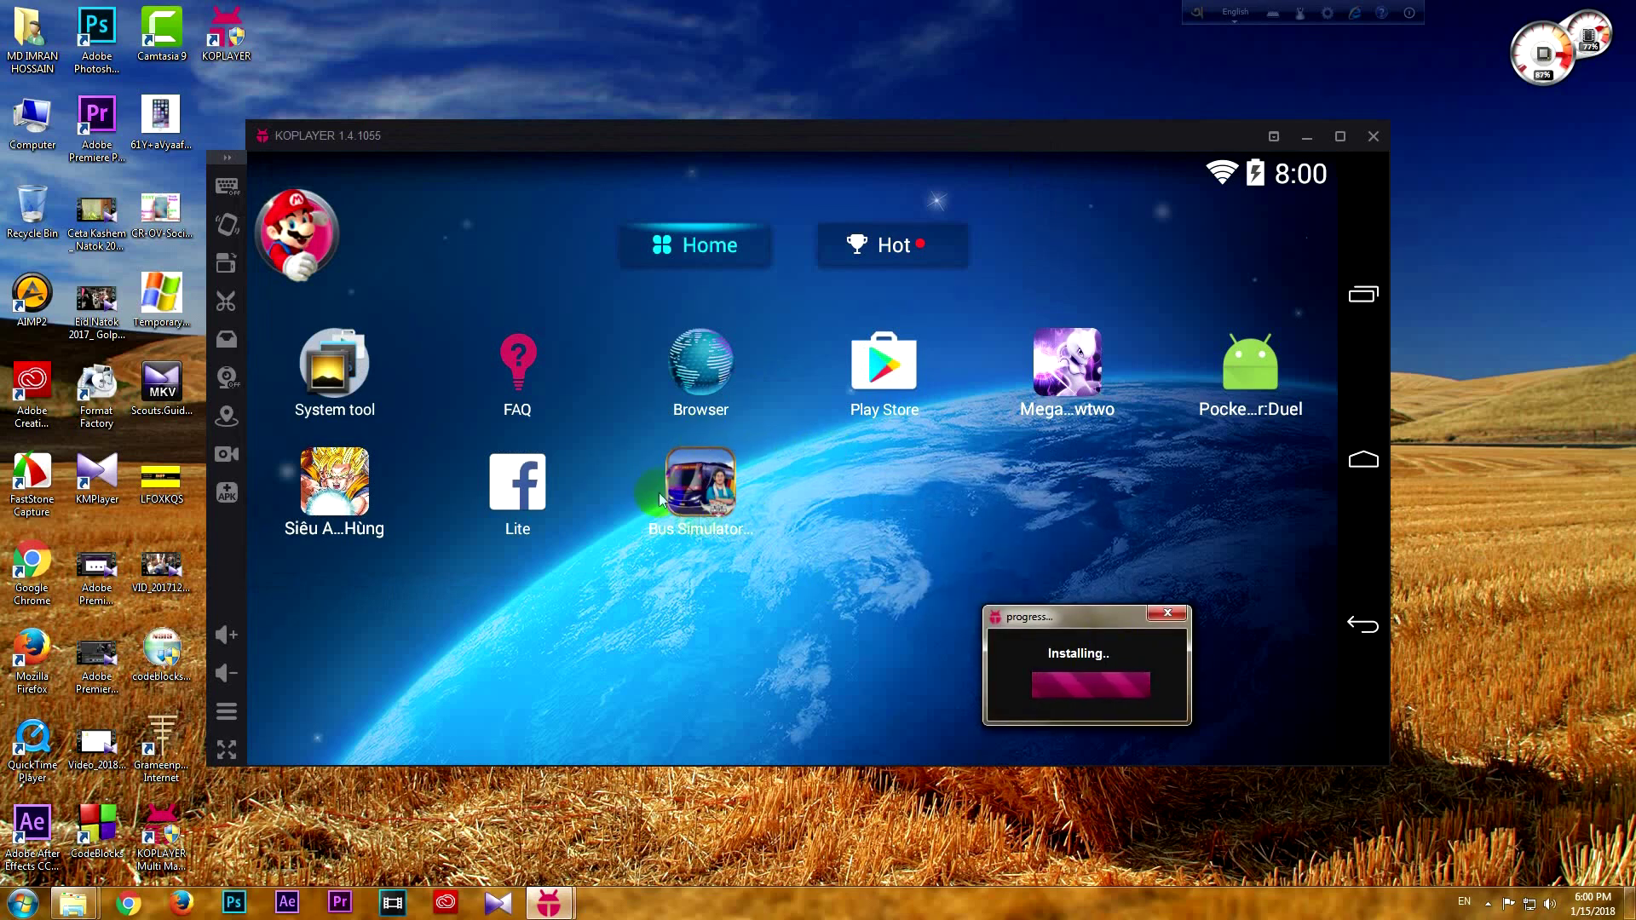
click(712, 502)
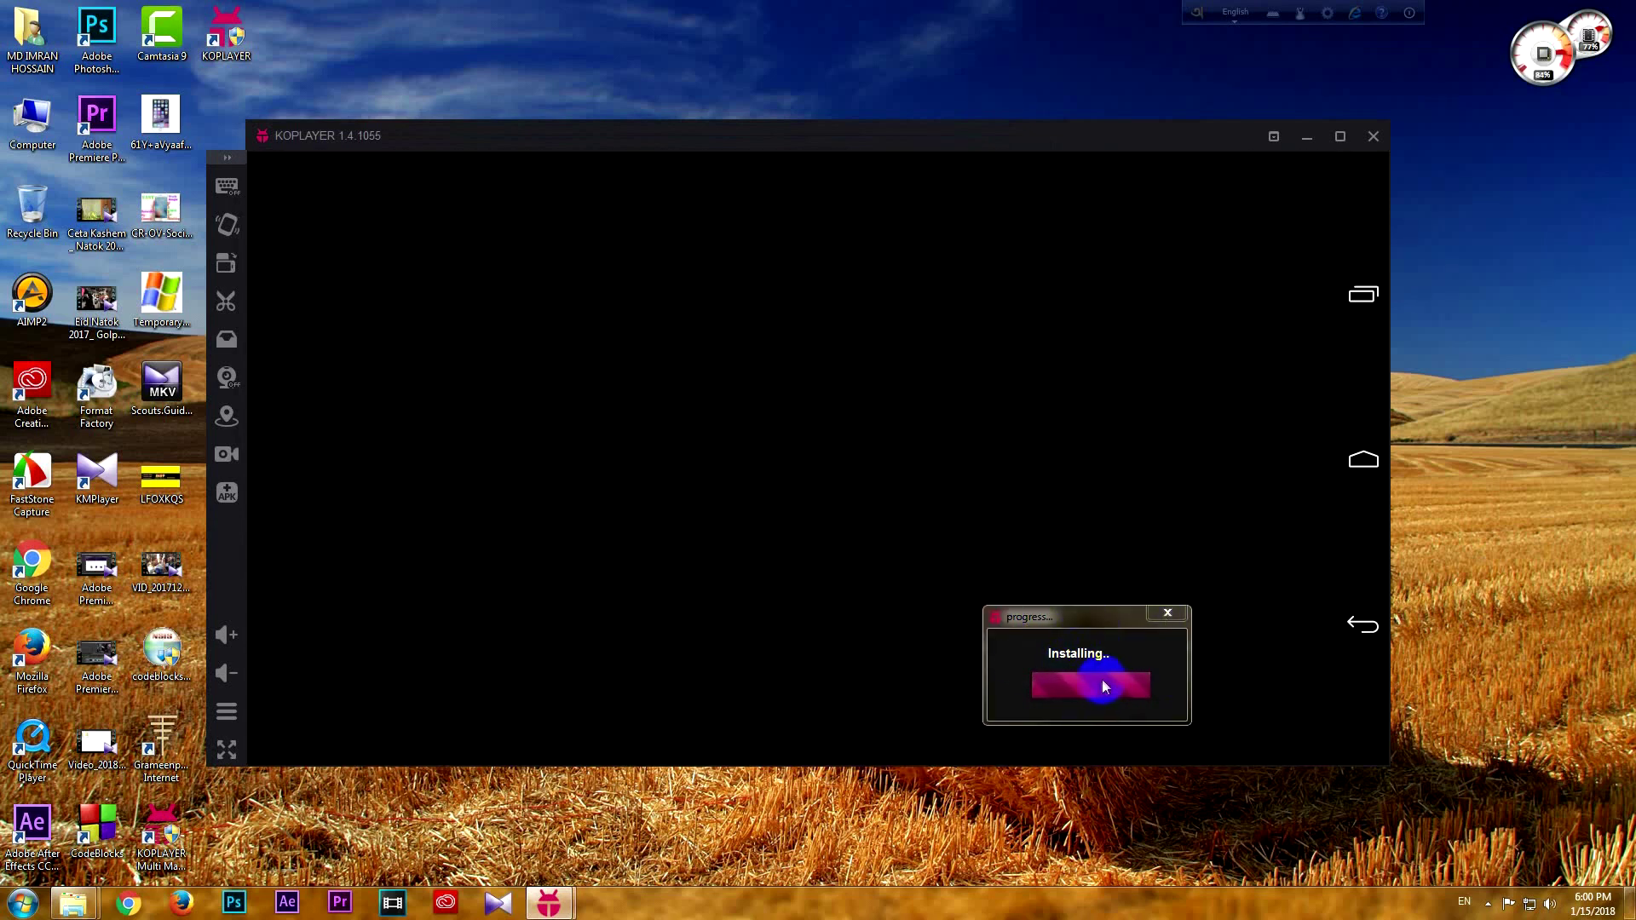
Select the Malang – Surabaya route and start driving and steering the bus
drag(1018, 136, 989, 49)
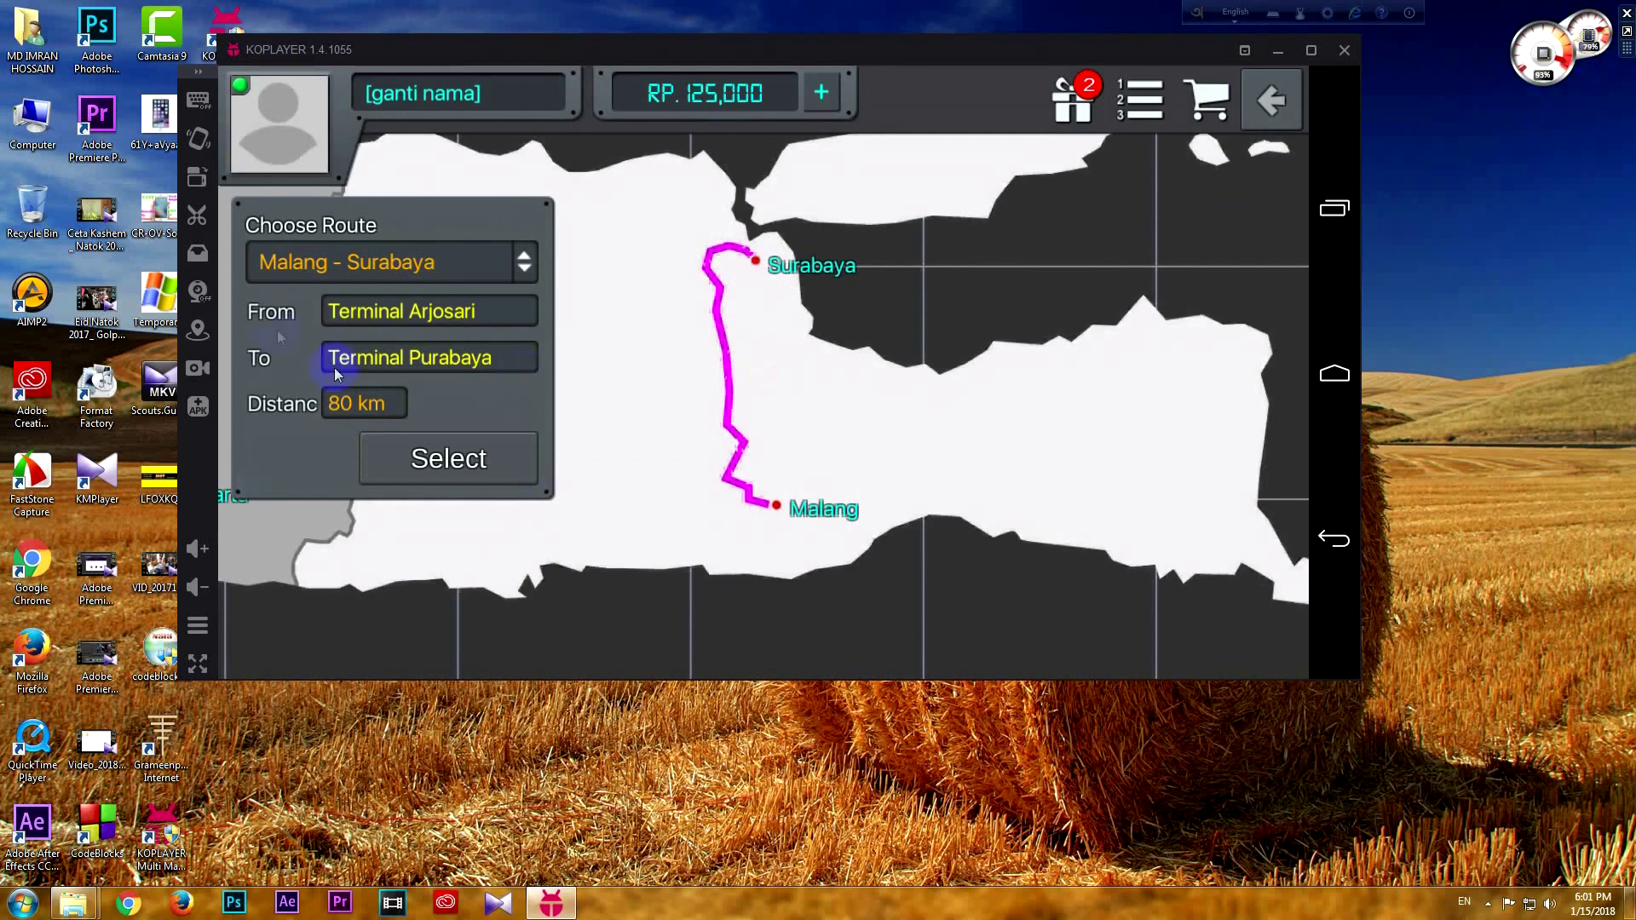
click(467, 476)
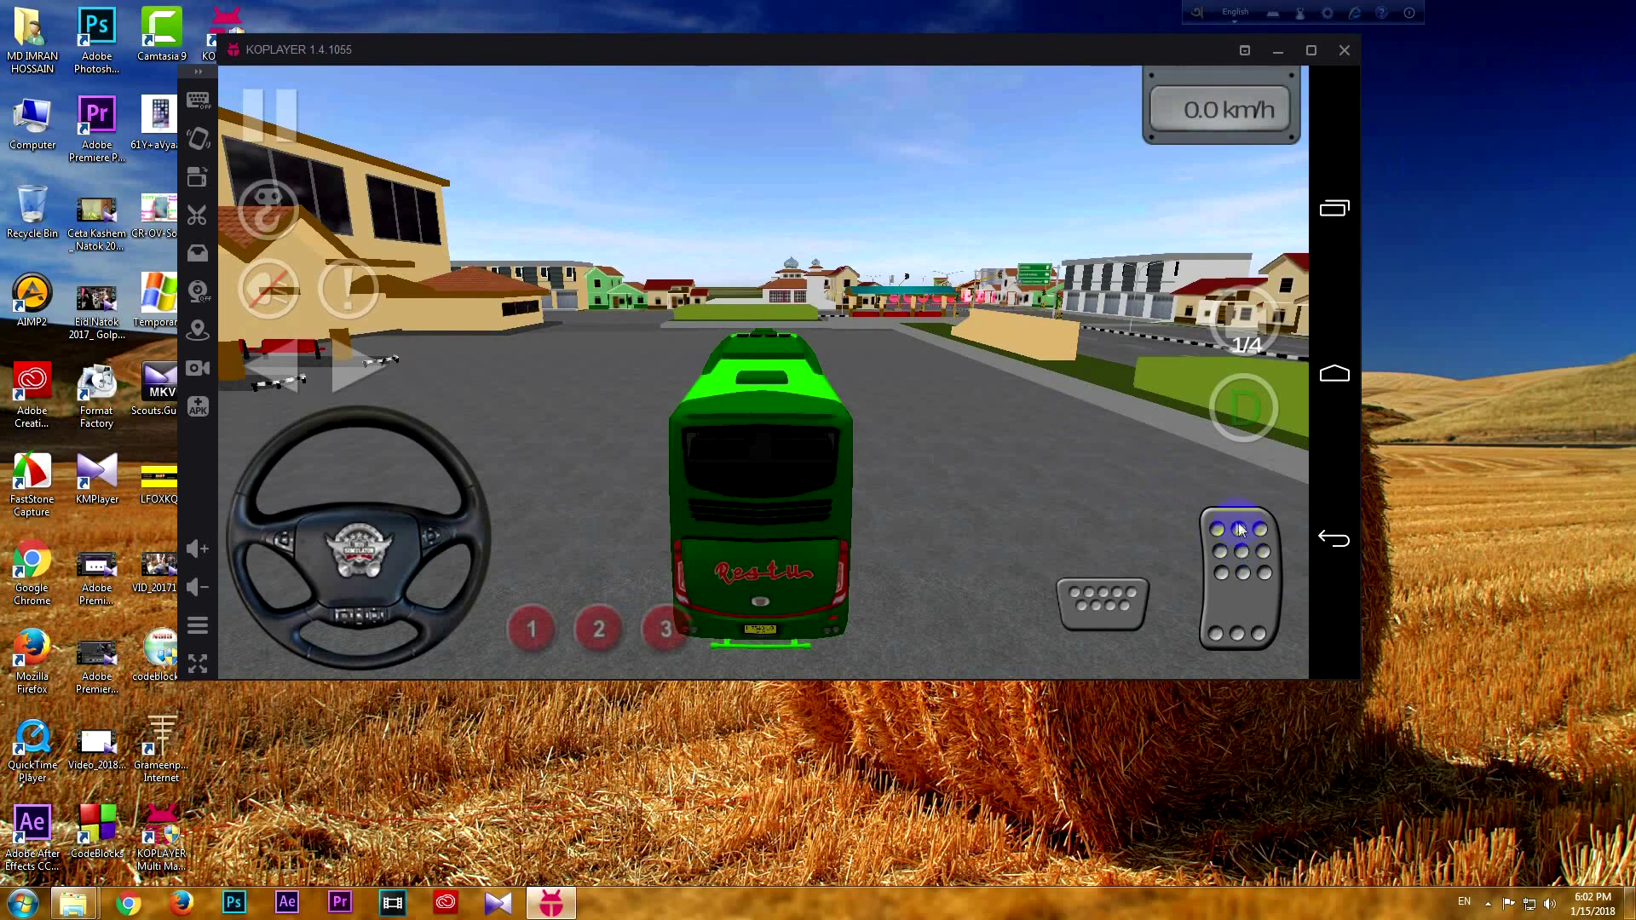
click(1235, 556)
drag(1234, 558, 1214, 550)
drag(401, 481, 304, 500)
click(938, 375)
Drive the bus in the driver's cockpit view, then return to the Android home screen
click(1247, 309)
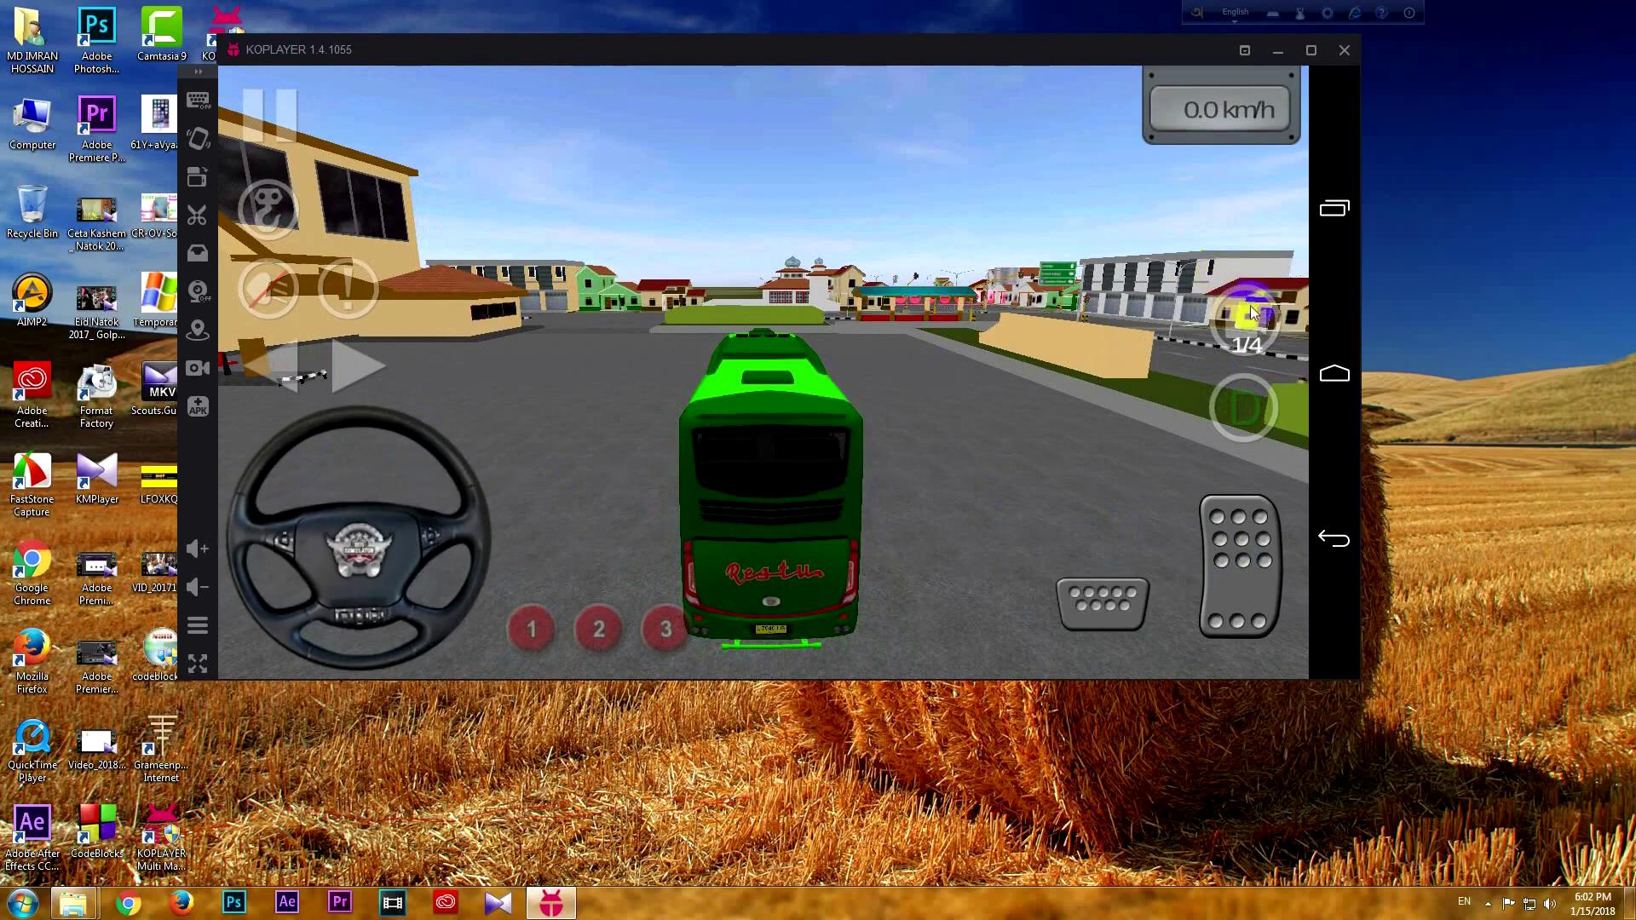
drag(1204, 554, 1204, 554)
drag(510, 494, 1277, 559)
click(1231, 547)
drag(596, 513, 340, 503)
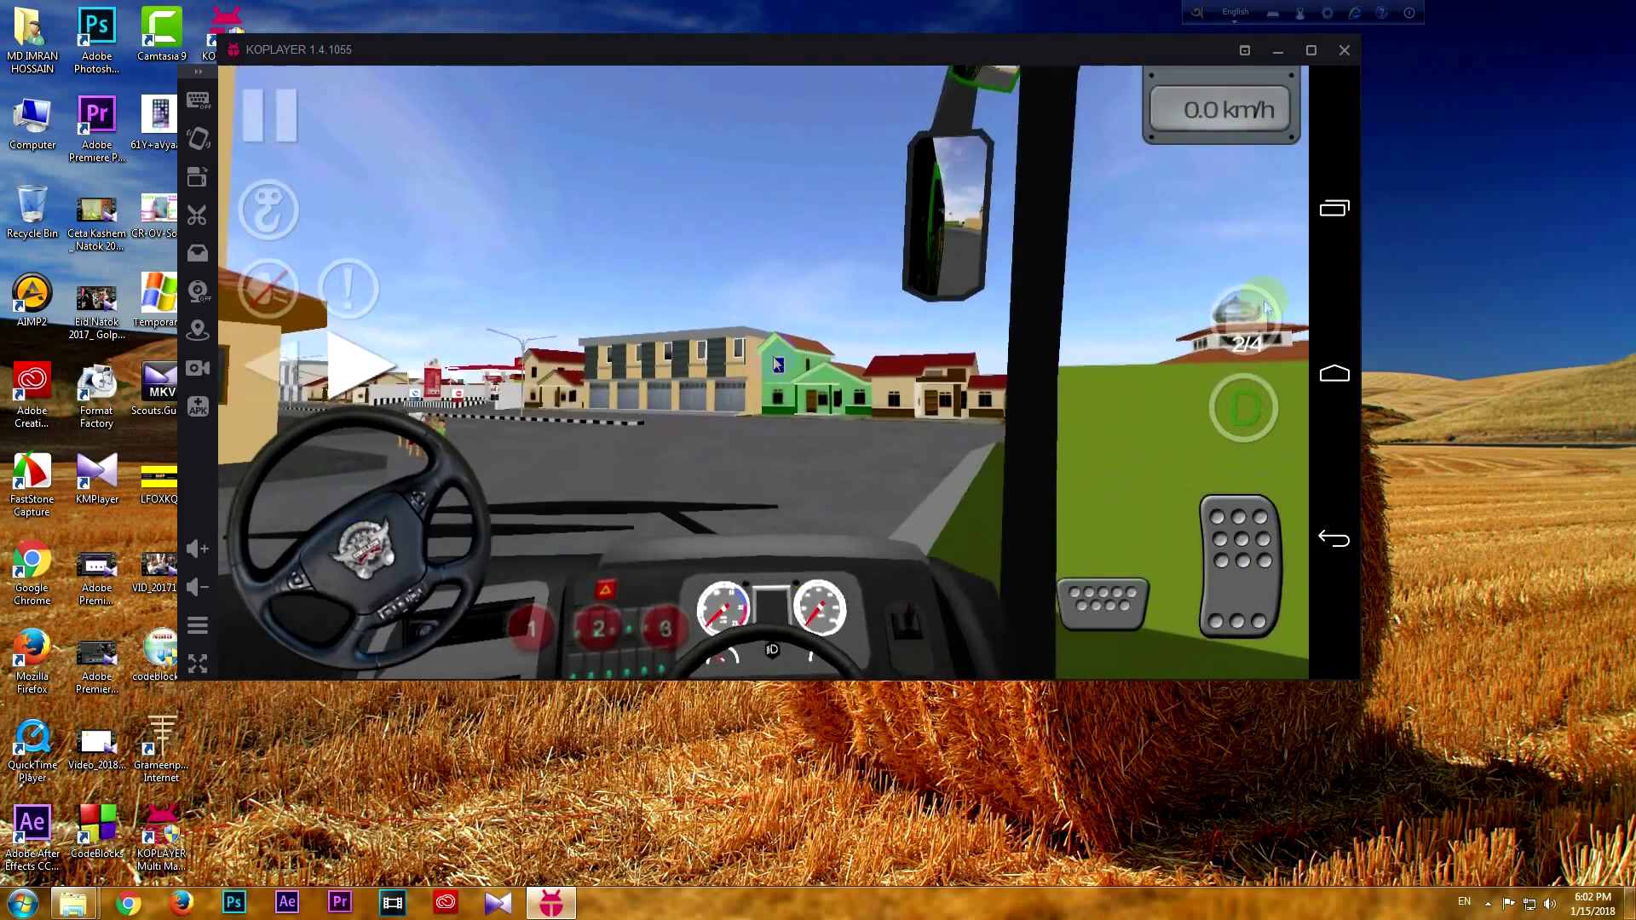
click(1336, 373)
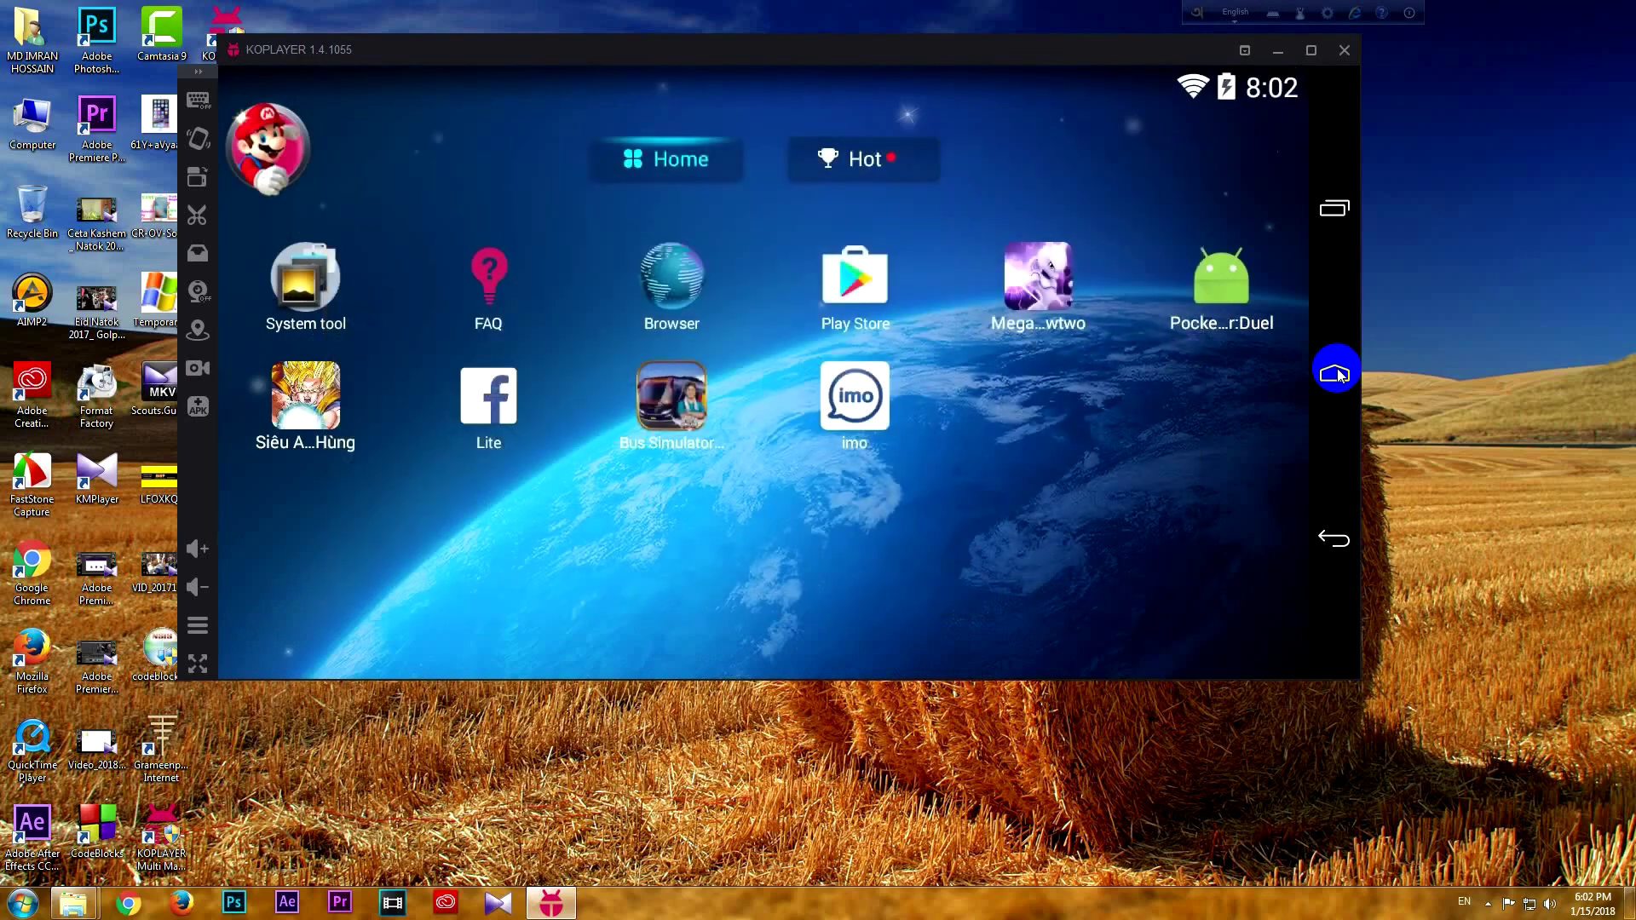